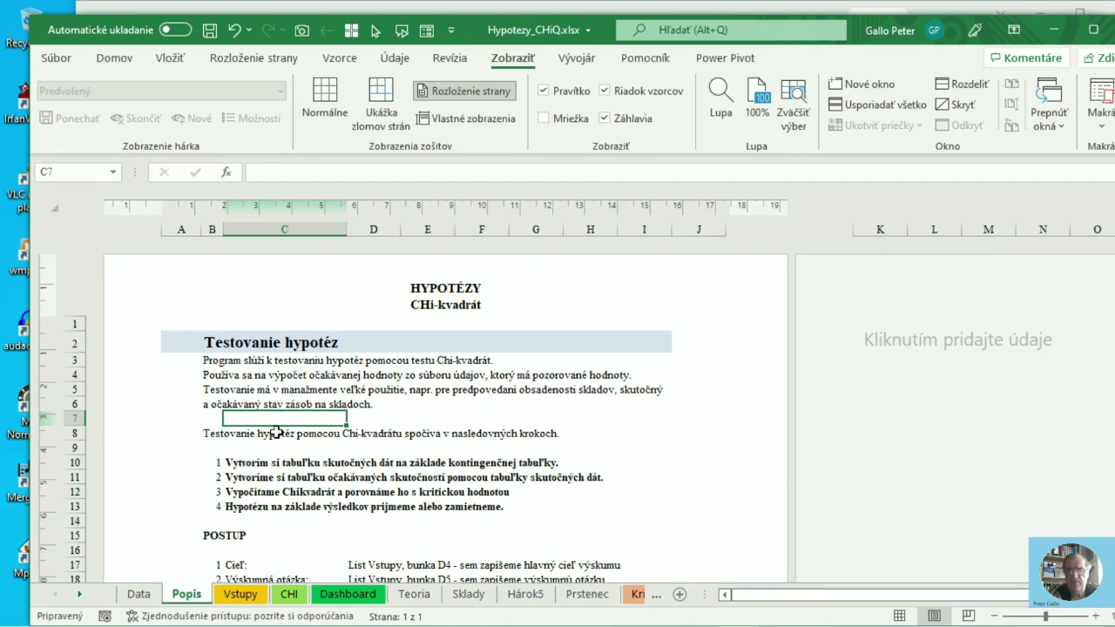
# Open the Vstupy sheet and examine the research goal and the Premenná 1 (otázka 1) answers through to the last row.
pyautogui.click(241, 594)
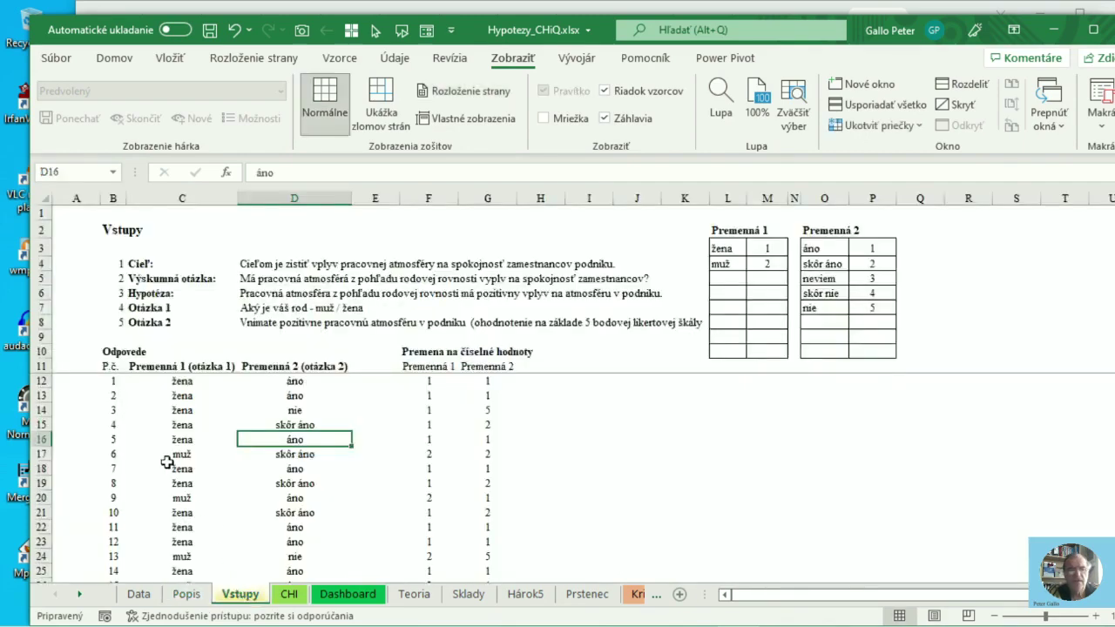
pyautogui.click(170, 264)
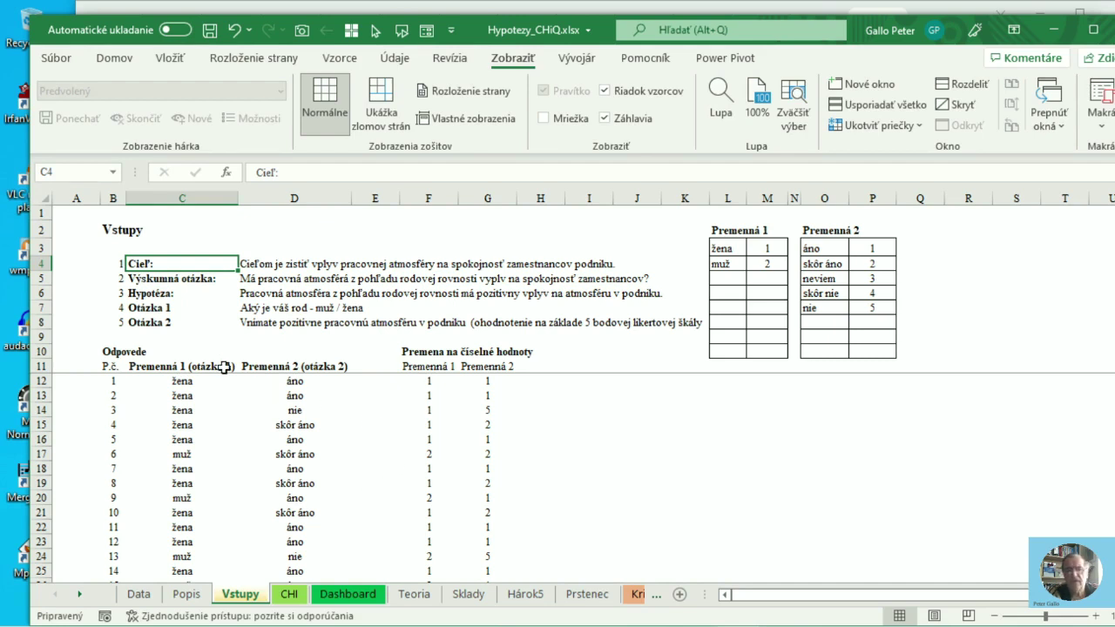
pyautogui.click(171, 366)
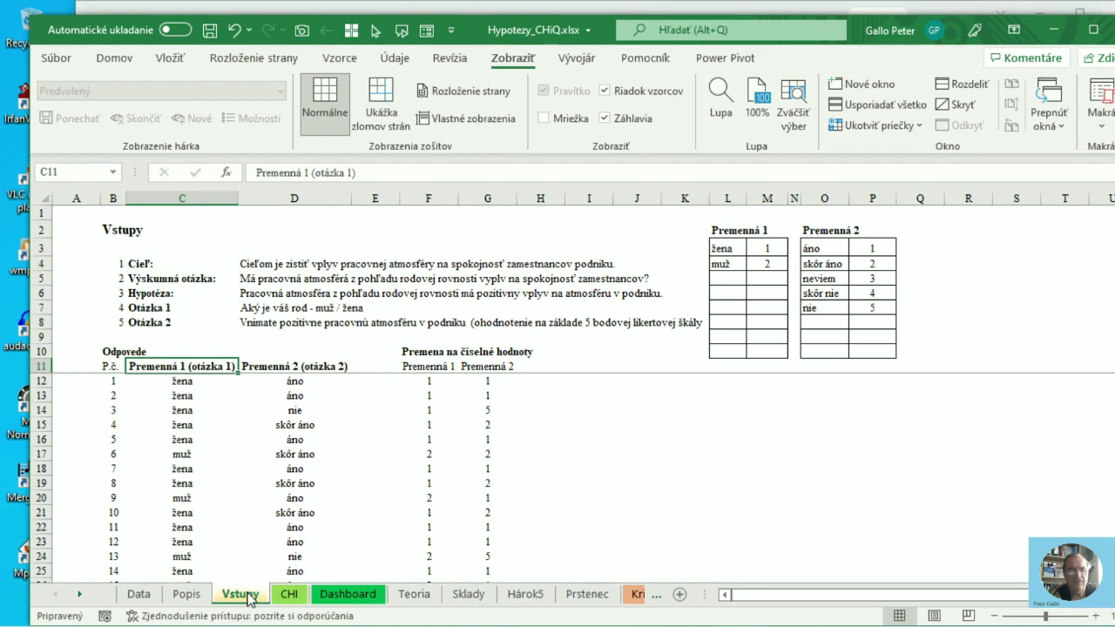
pyautogui.click(171, 382)
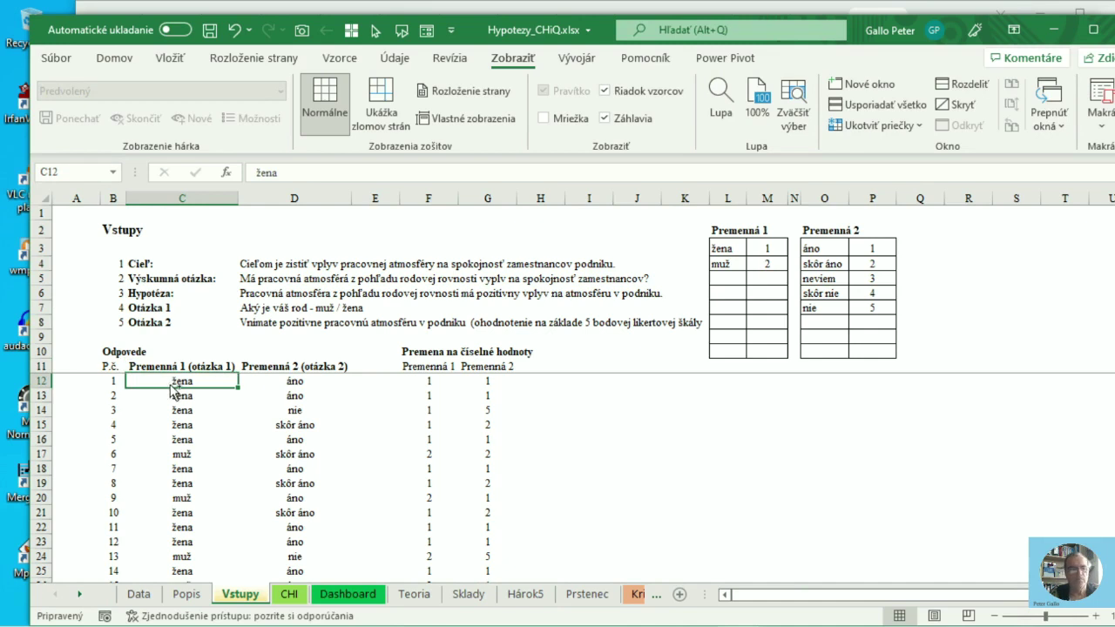
pyautogui.hotkey('ctrl', 'Down')
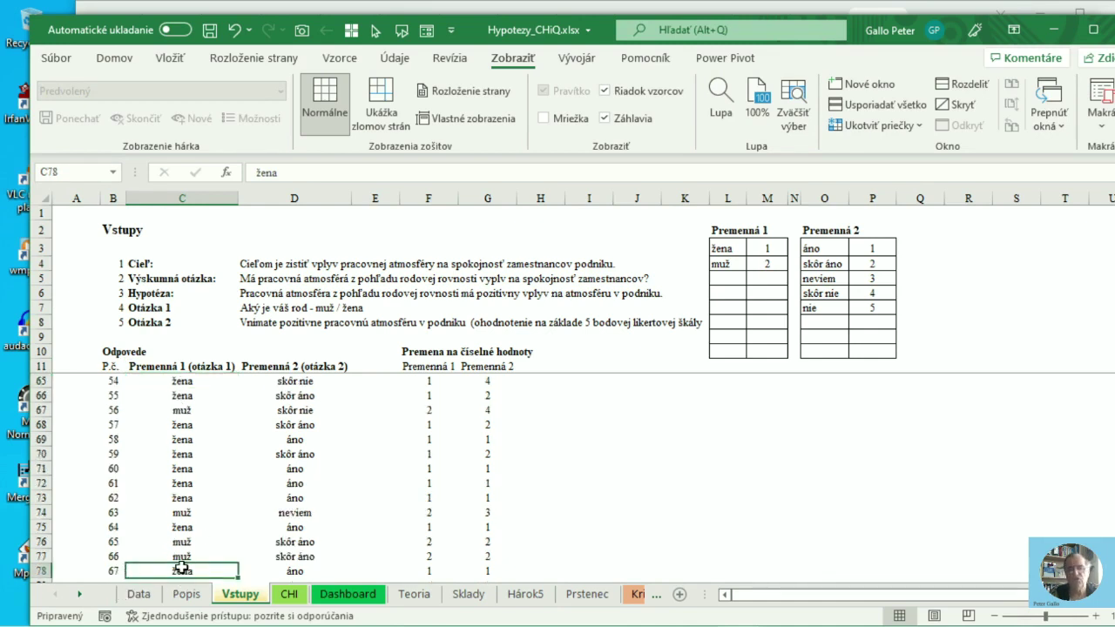
pyautogui.scroll(5, 205, 452)
pyautogui.scroll(12, 206, 452)
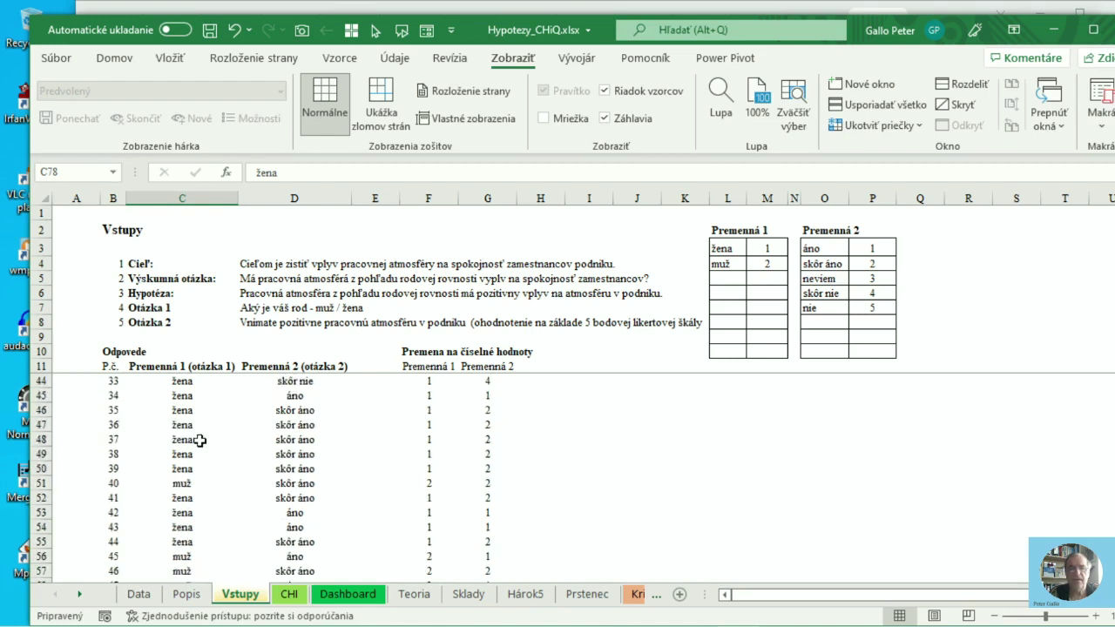
pyautogui.scroll(1, 170, 382)
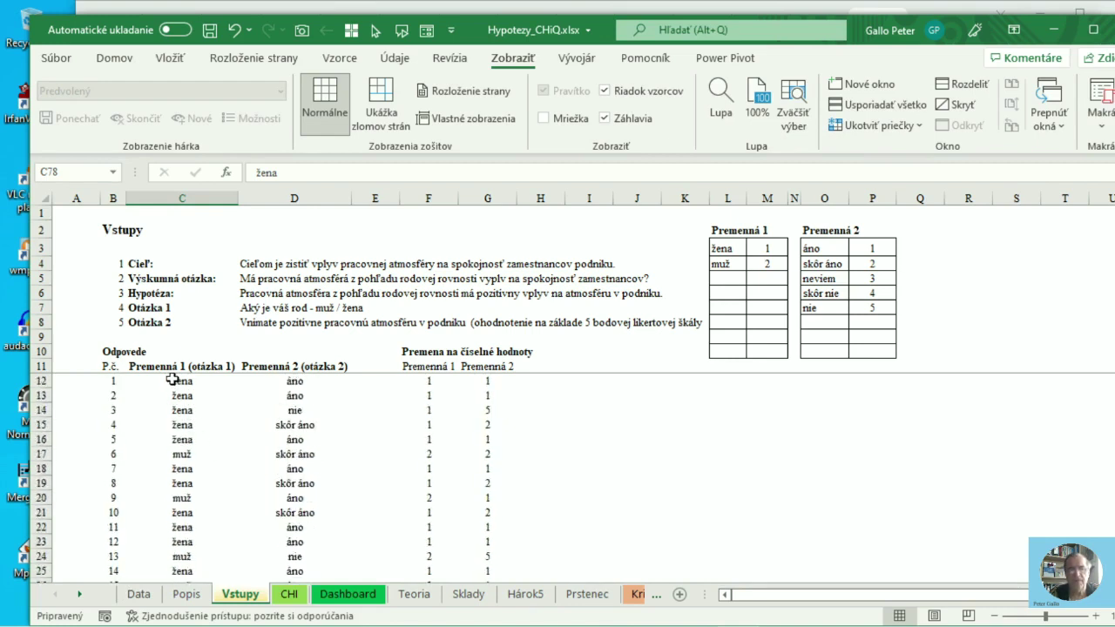
# Examine the Premenná 2 (otázka 2) answers through to the last row, and compare the first respondents' answers.
pyautogui.click(284, 367)
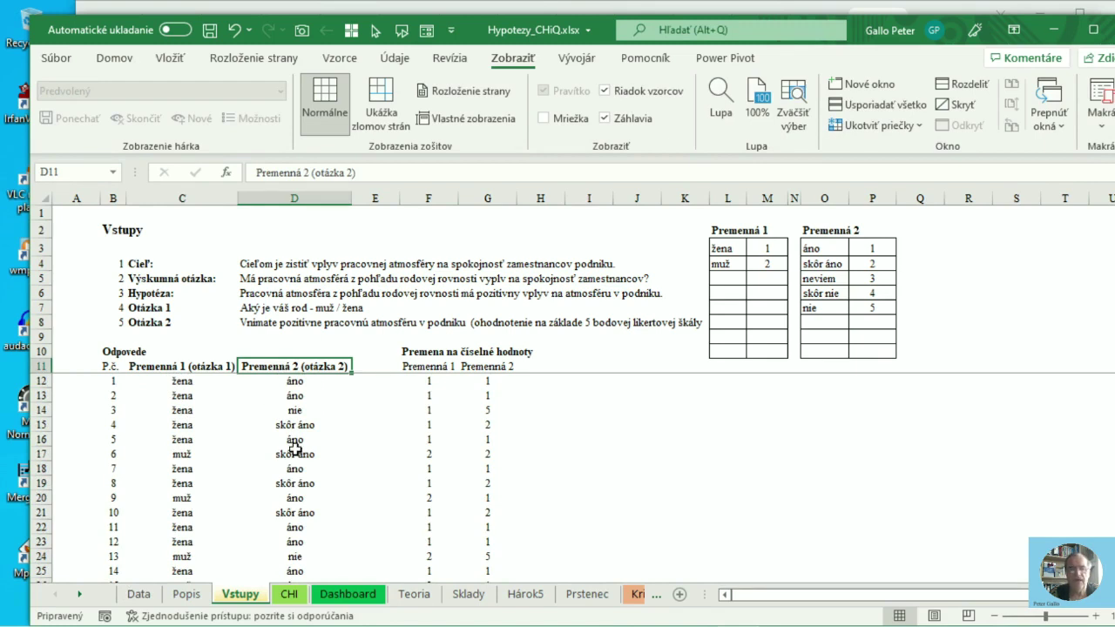
pyautogui.press('Down')
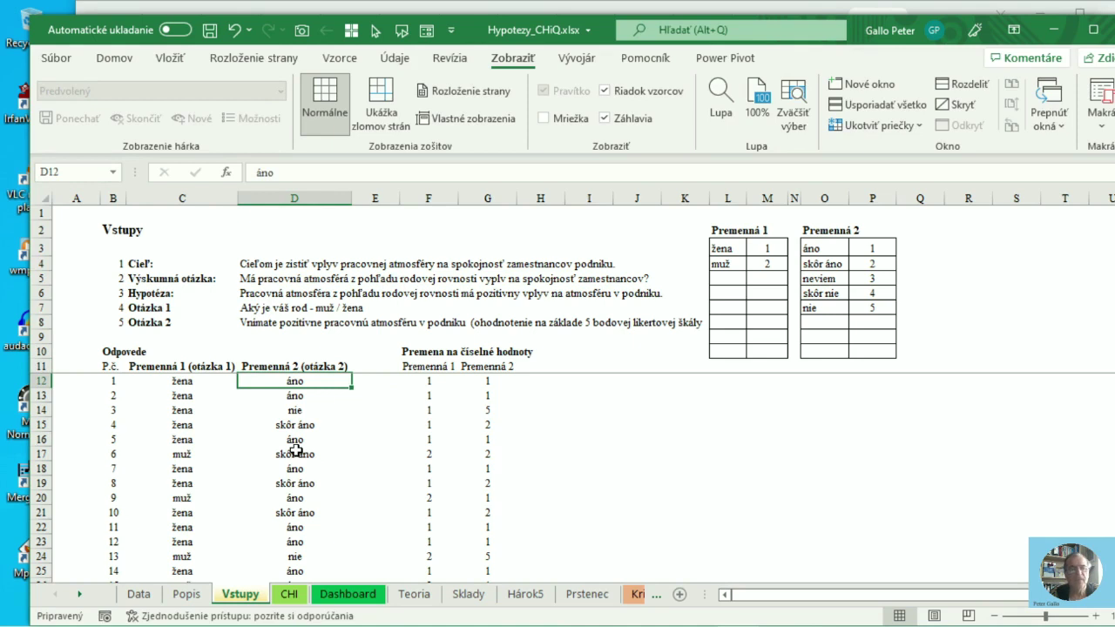
pyautogui.hotkey('ctrl', 'Down')
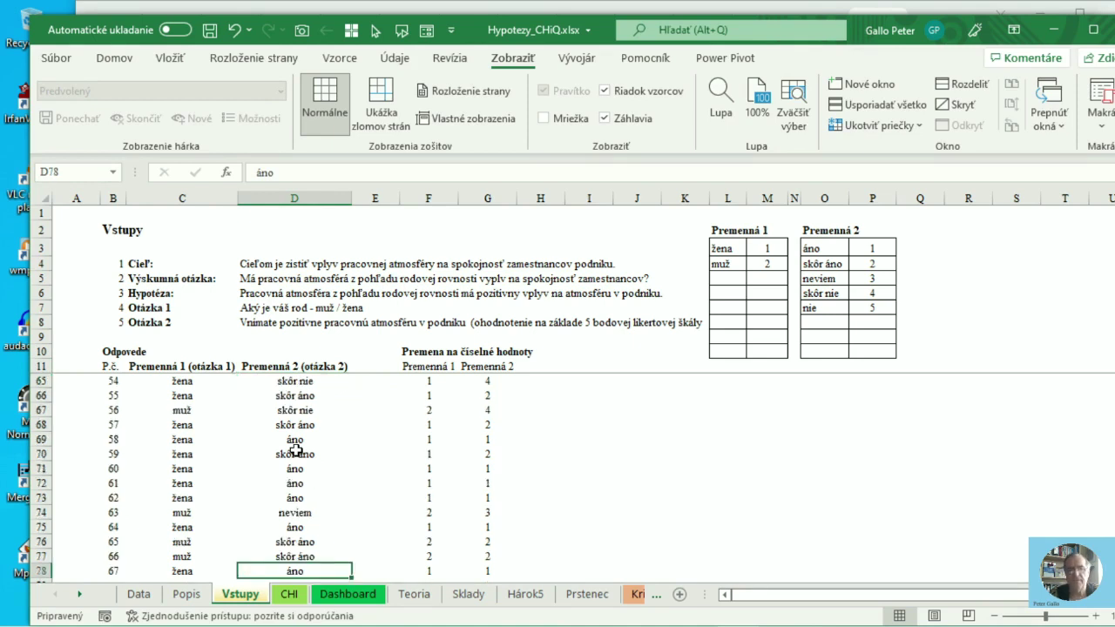
pyautogui.scroll(18, 296, 450)
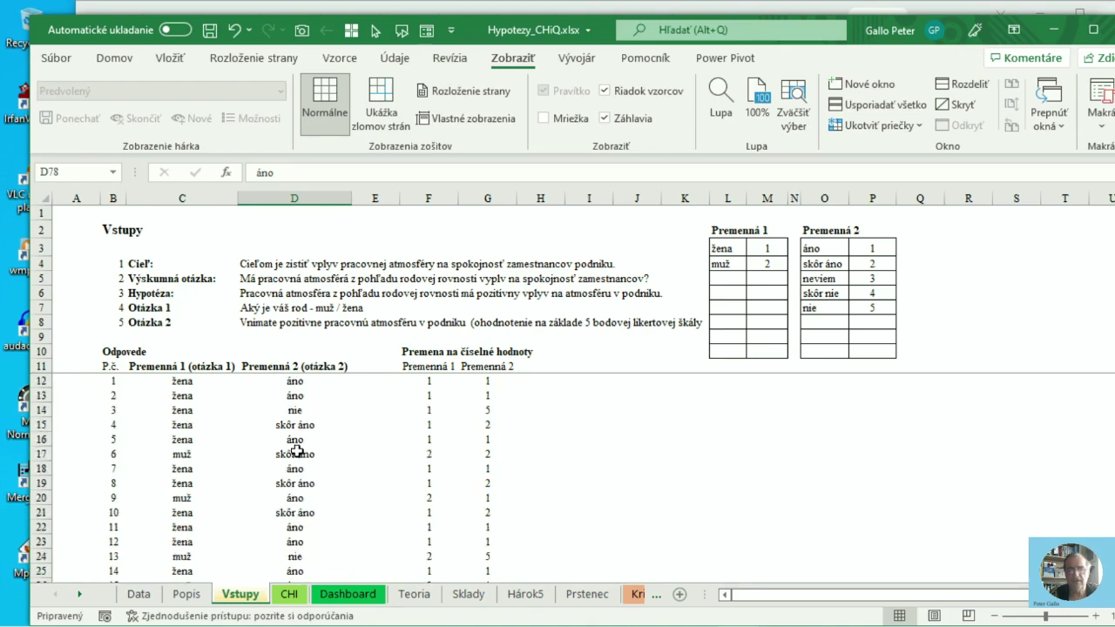
pyautogui.click(292, 362)
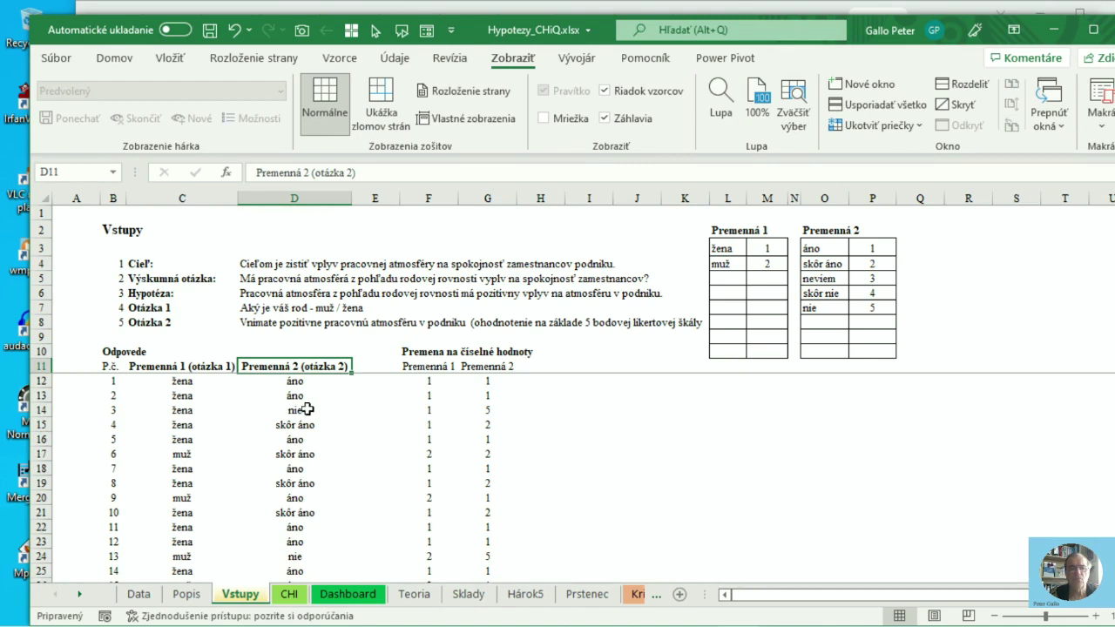
pyautogui.click(170, 381)
pyautogui.click(301, 393)
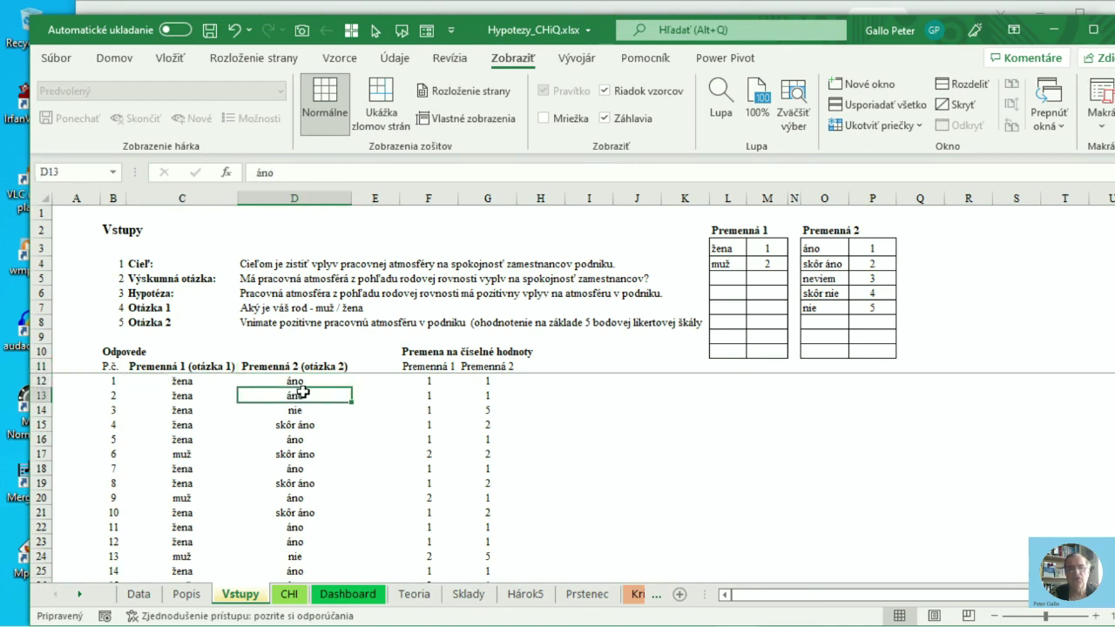
# Inspect the VLOOKUP formula in F12 and the Premenná 1 code table it refers to.
pyautogui.click(440, 379)
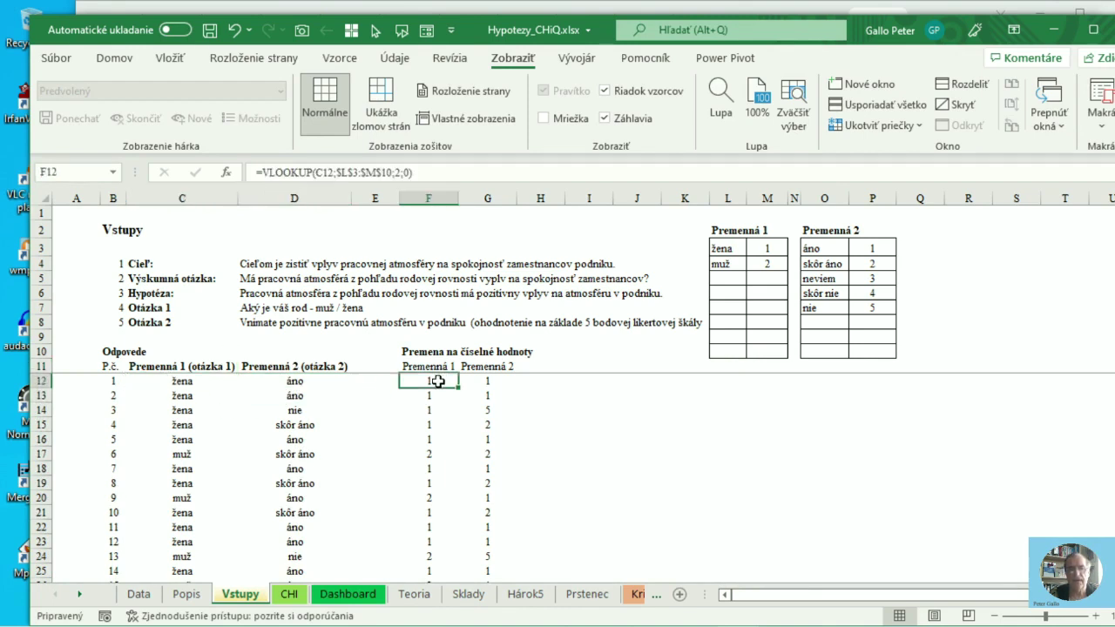
pyautogui.click(724, 250)
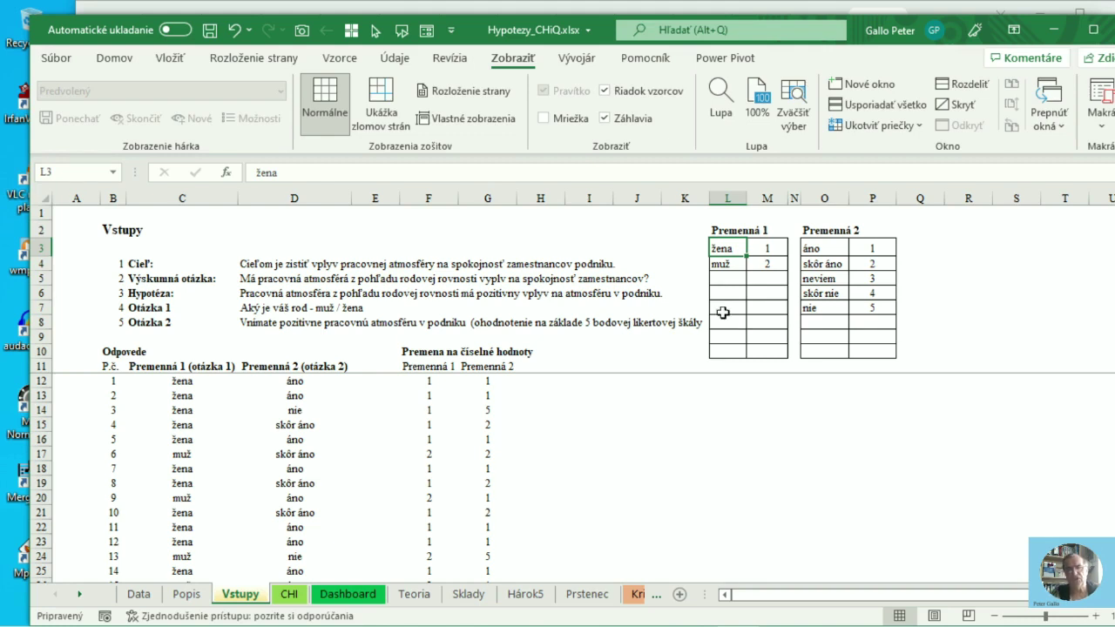
pyautogui.click(424, 380)
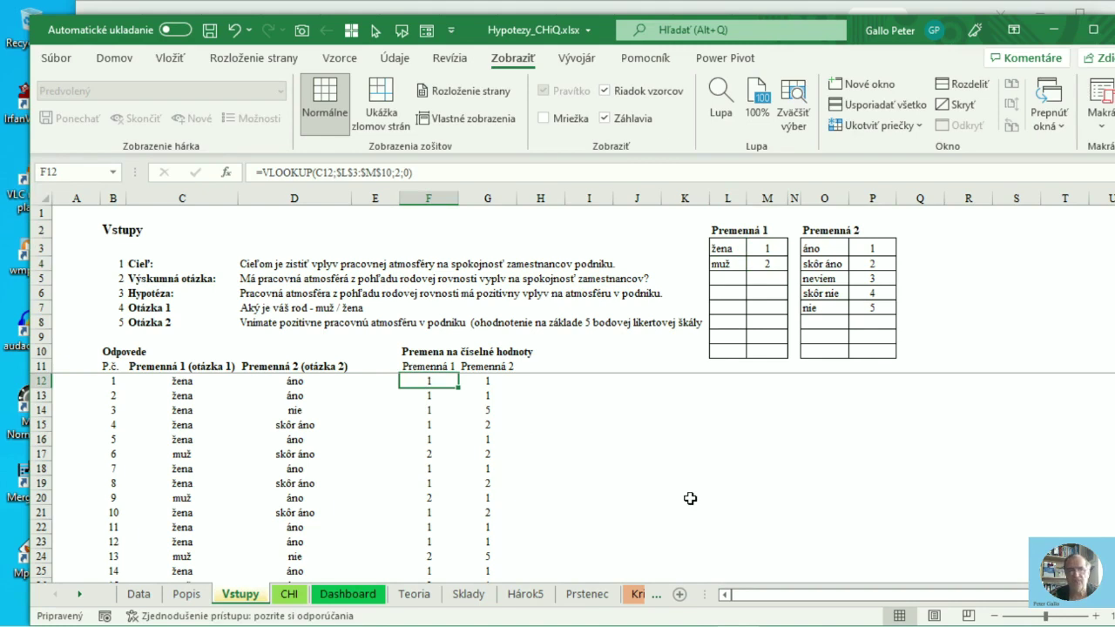
pyautogui.click(336, 173)
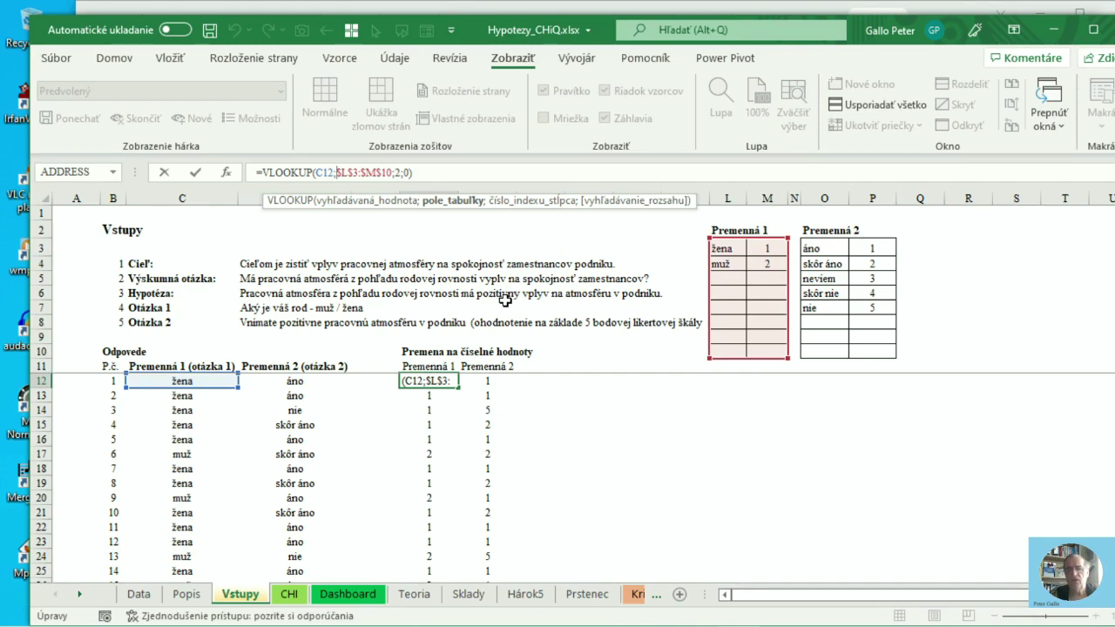
pyautogui.press('Return')
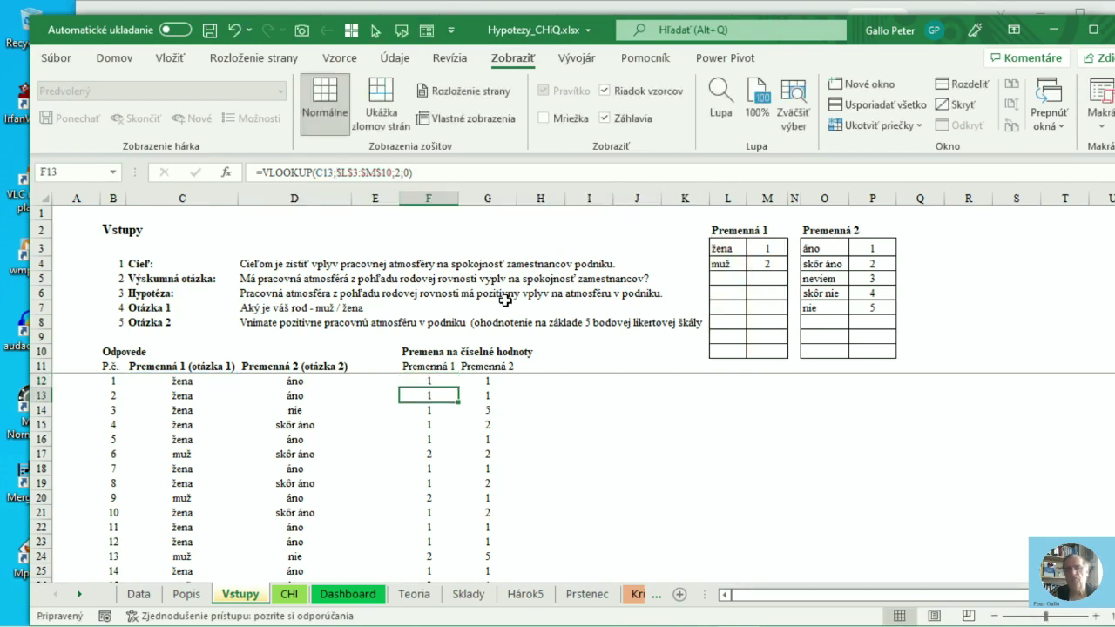
# Fill the VLOOKUP formula from F12 down the numeric Premenná 1 column and check the copied formulas in F16 and F17.
pyautogui.click(421, 381)
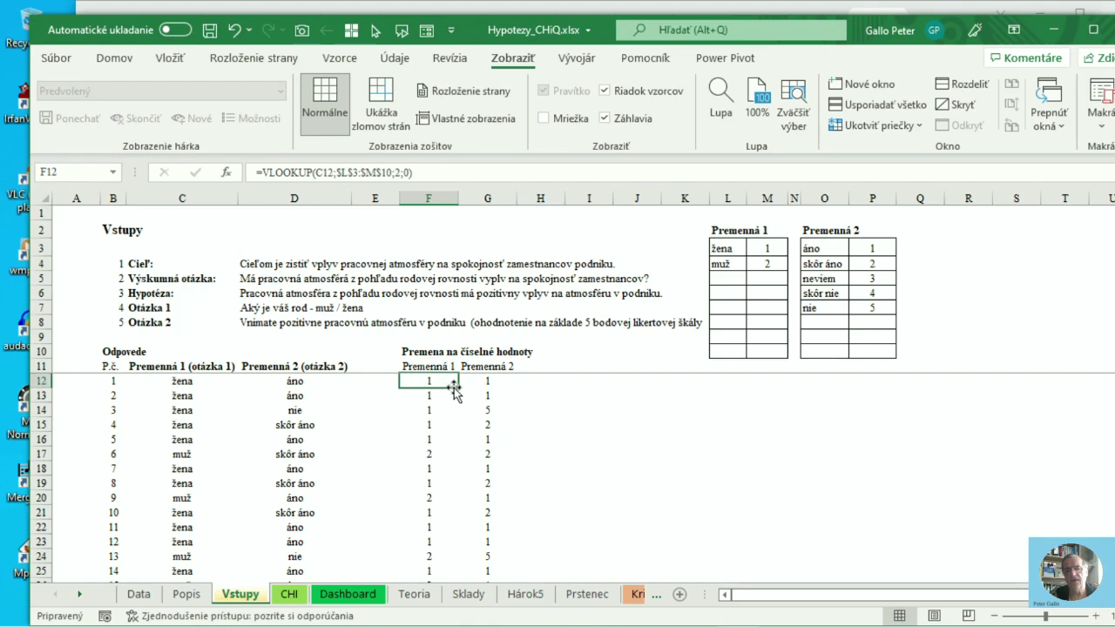
pyautogui.doubleClick(454, 388)
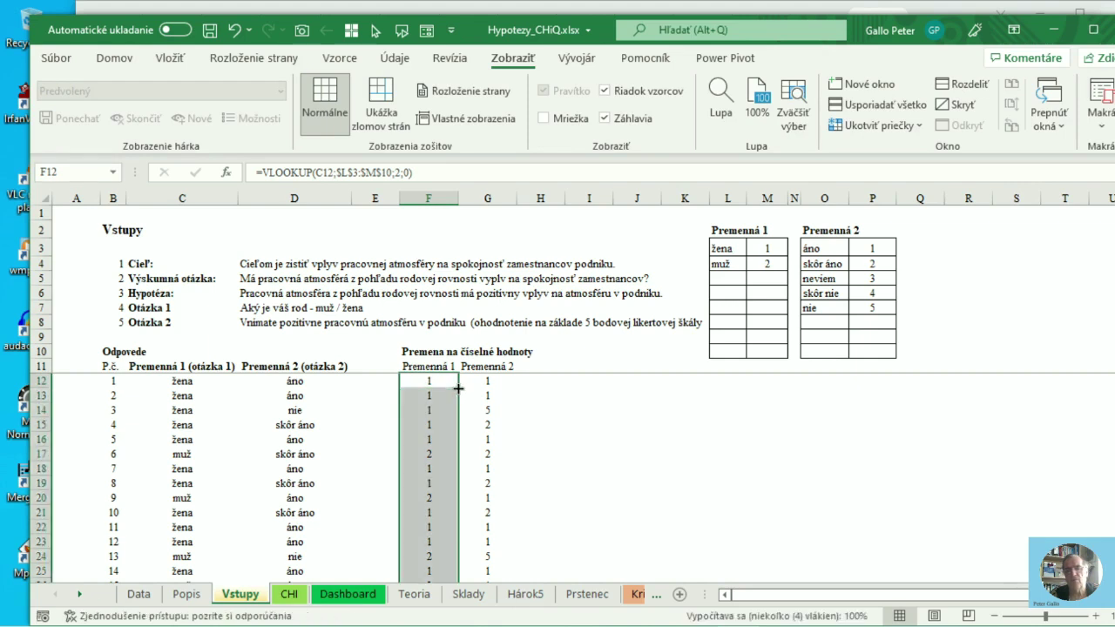
pyautogui.click(419, 436)
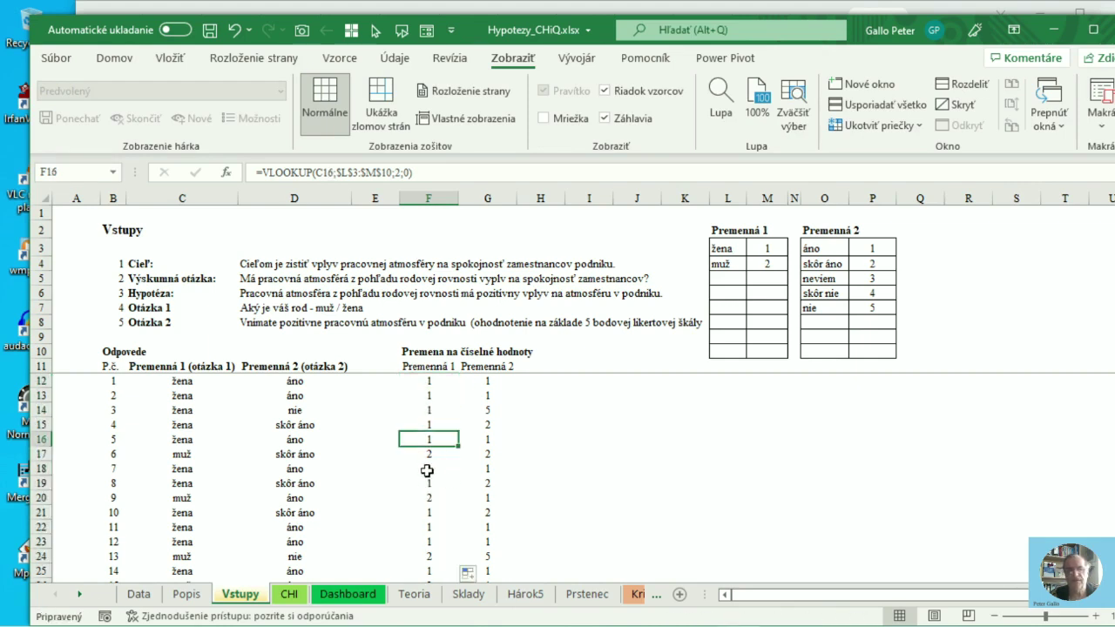
pyautogui.click(427, 453)
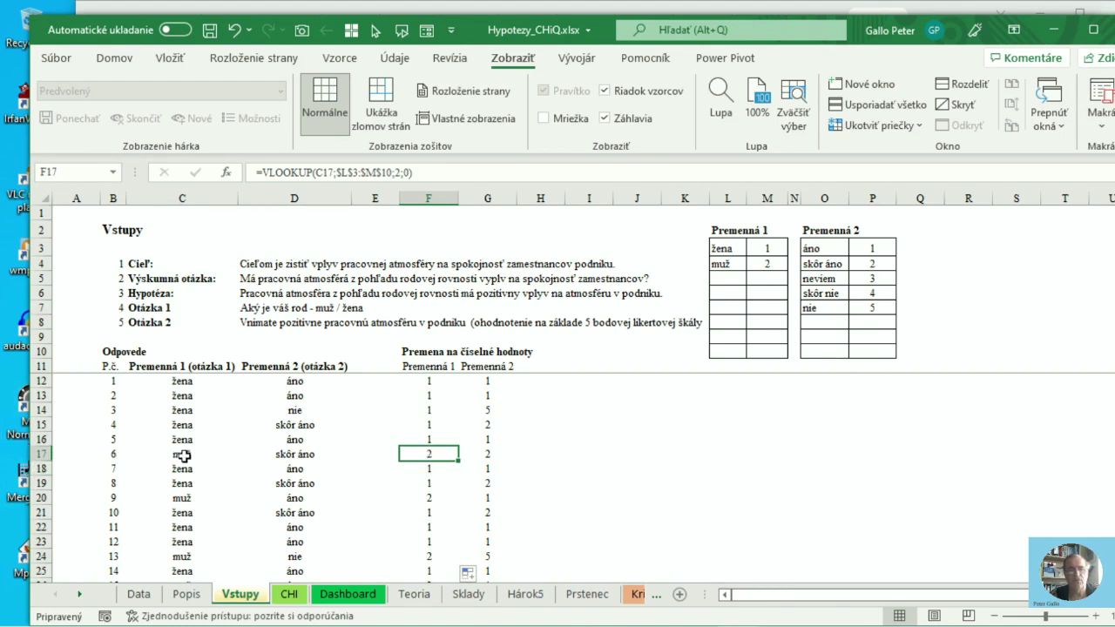
# Examine the VLOOKUP formula in G12 and the Premenná 2 code table entries from áno to nie.
pyautogui.click(493, 383)
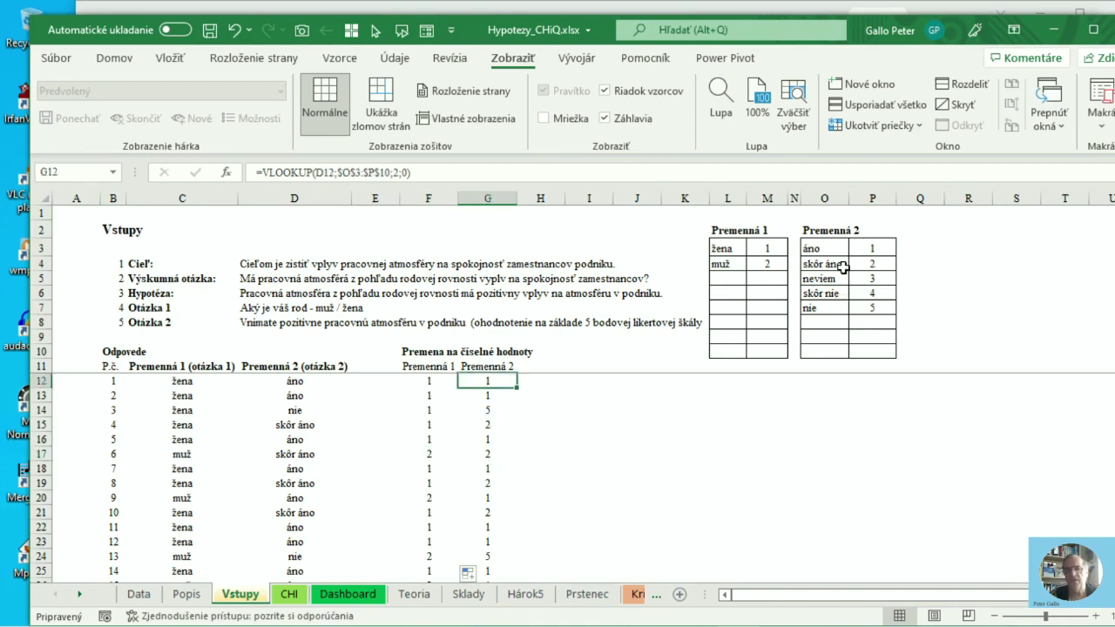
pyautogui.click(823, 249)
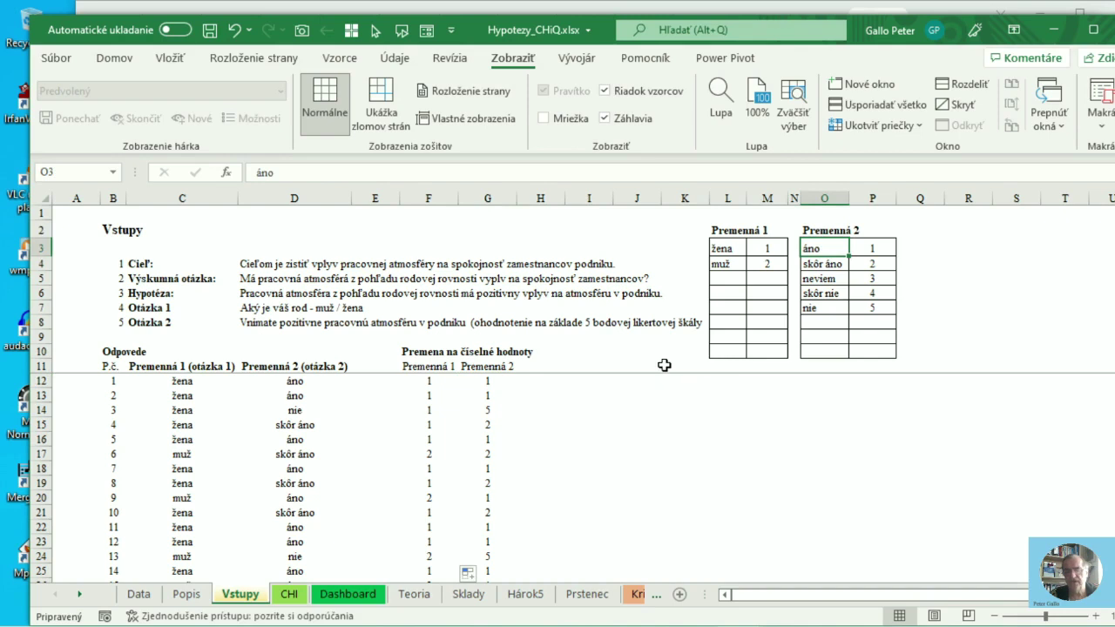
pyautogui.press('Down')
pyautogui.press('Down')
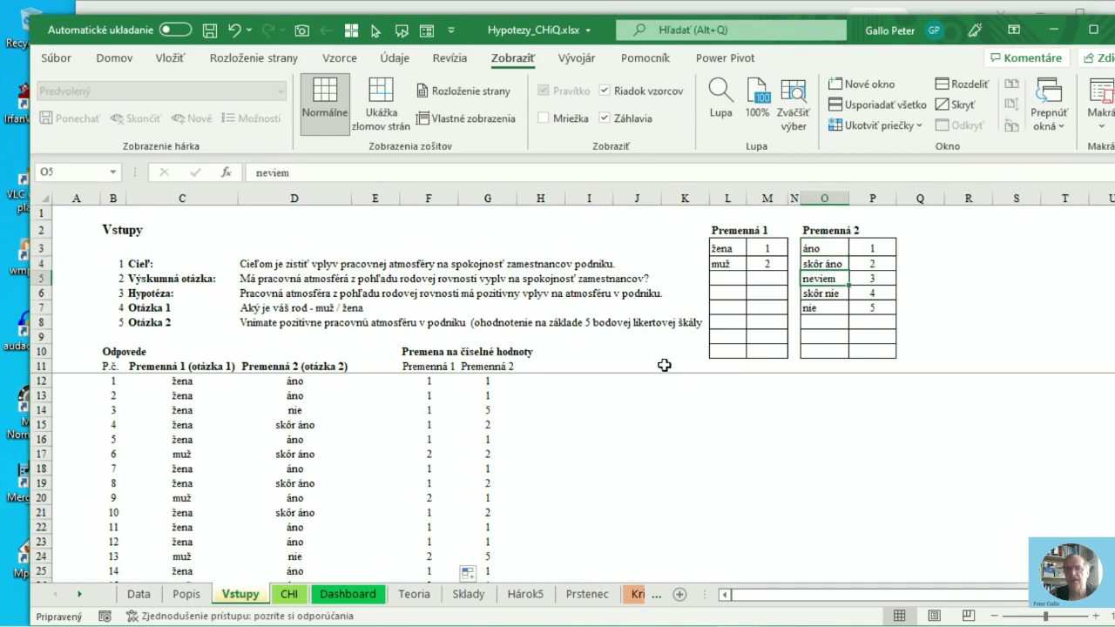
pyautogui.press('Down')
pyautogui.press('Down')
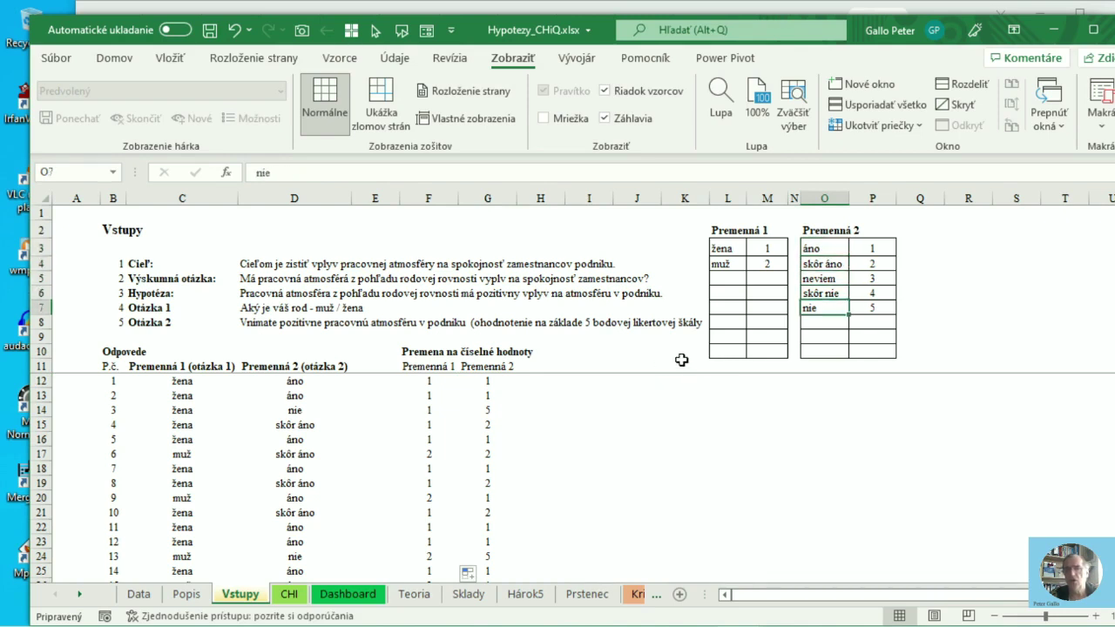
pyautogui.click(485, 383)
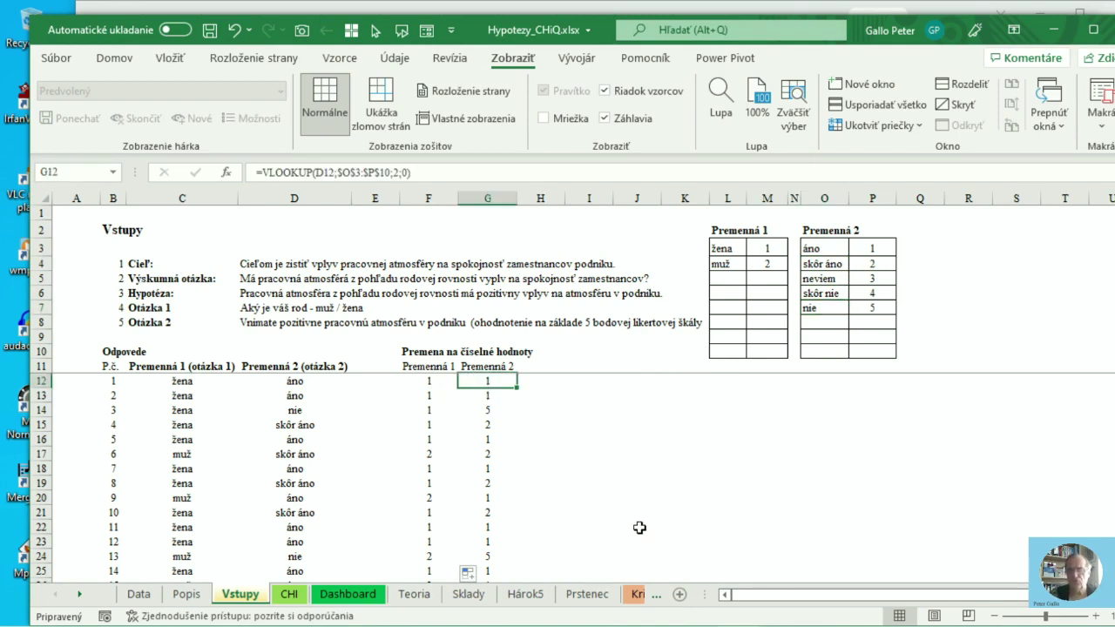
# Refresh the Aktuálne údaje pivot table on the CHI sheet.
pyautogui.click(293, 596)
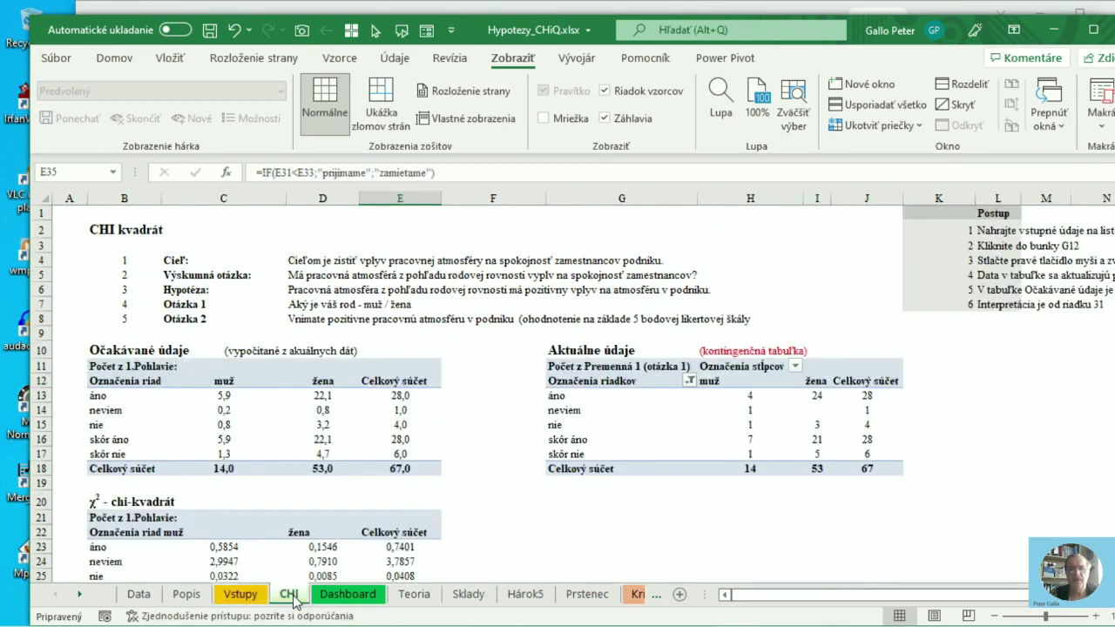
pyautogui.click(575, 345)
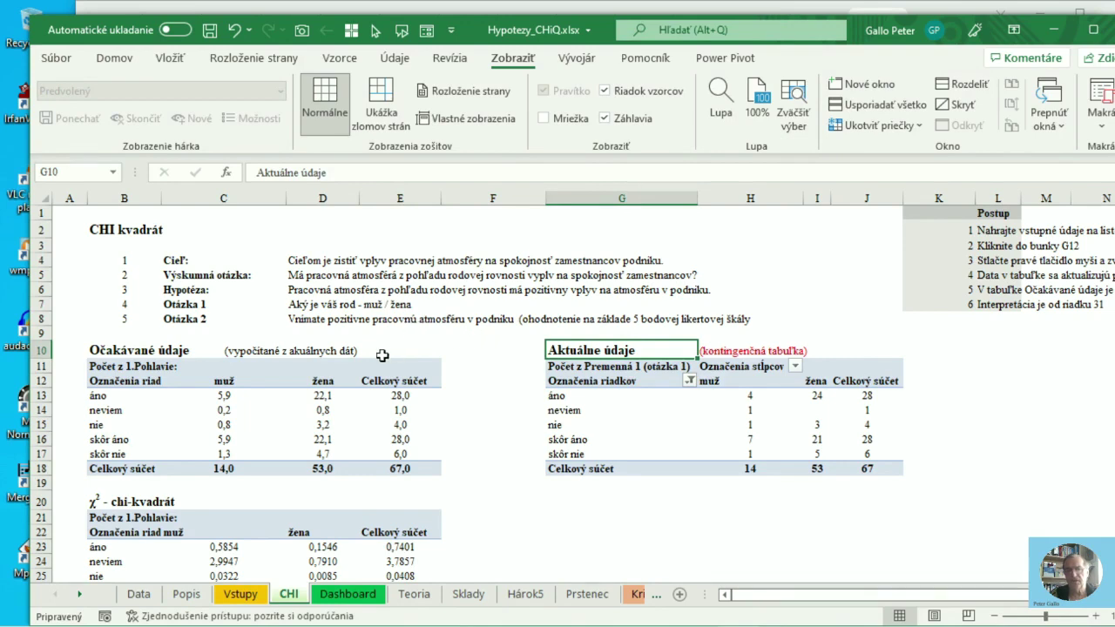
pyautogui.rightClick(693, 413)
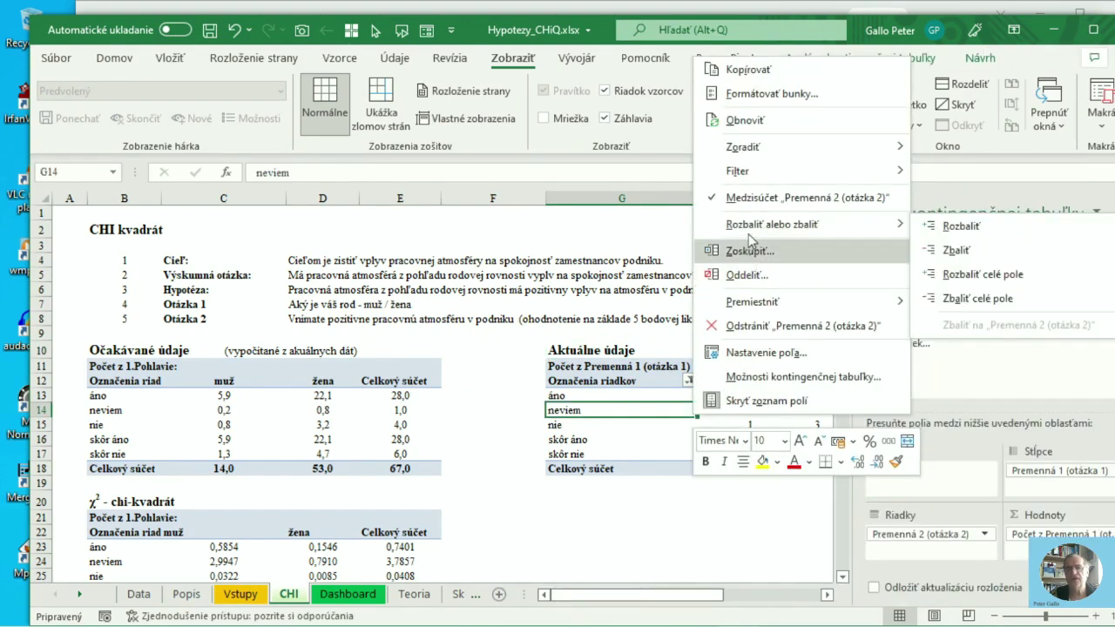
pyautogui.click(746, 122)
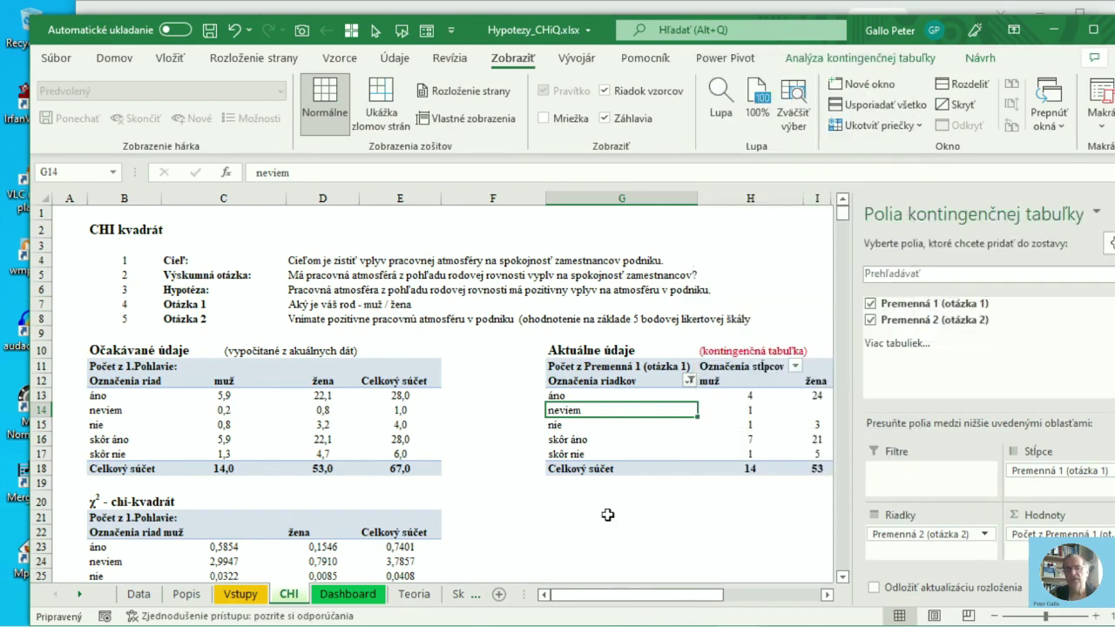
pyautogui.click(618, 513)
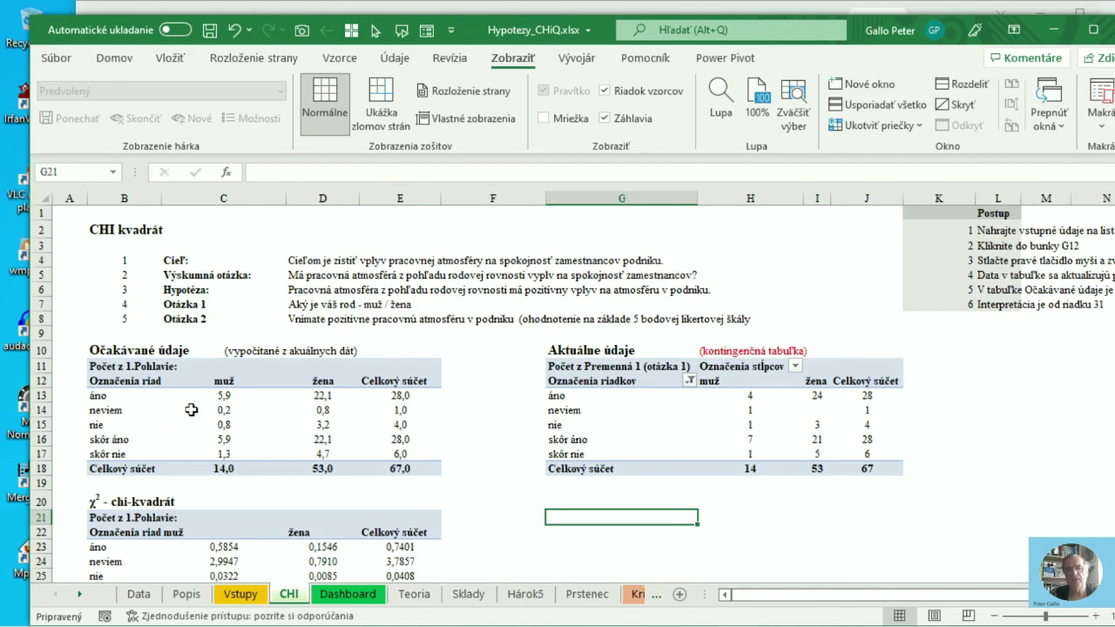
# Inspect the expected-value formula in C13 of the Očakávané údaje table and the pivot table totals it references.
pyautogui.click(223, 397)
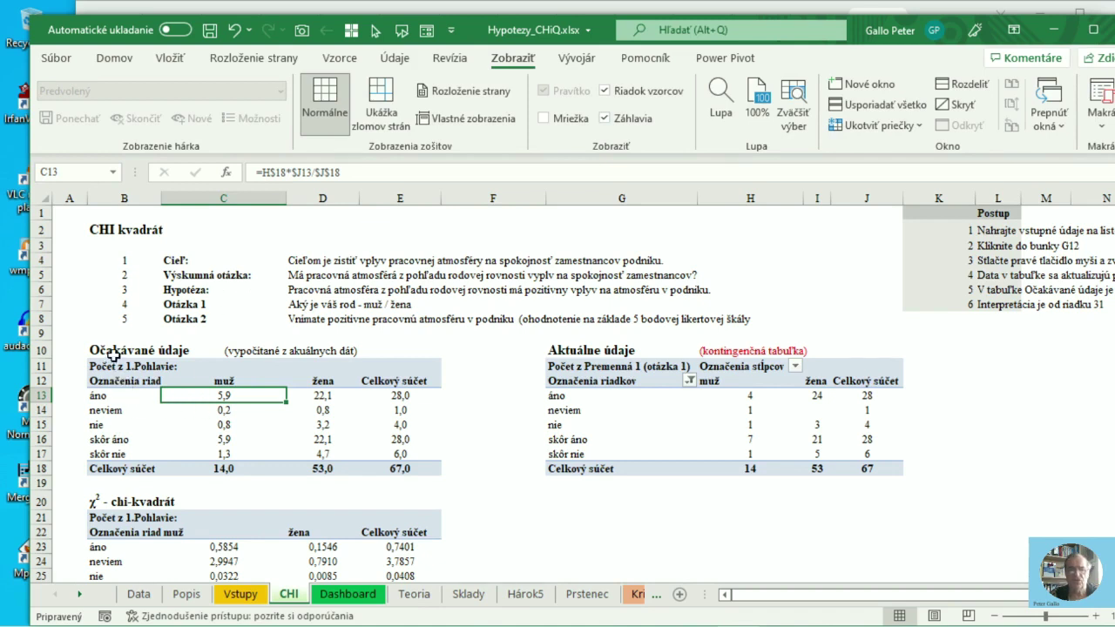
pyautogui.click(384, 172)
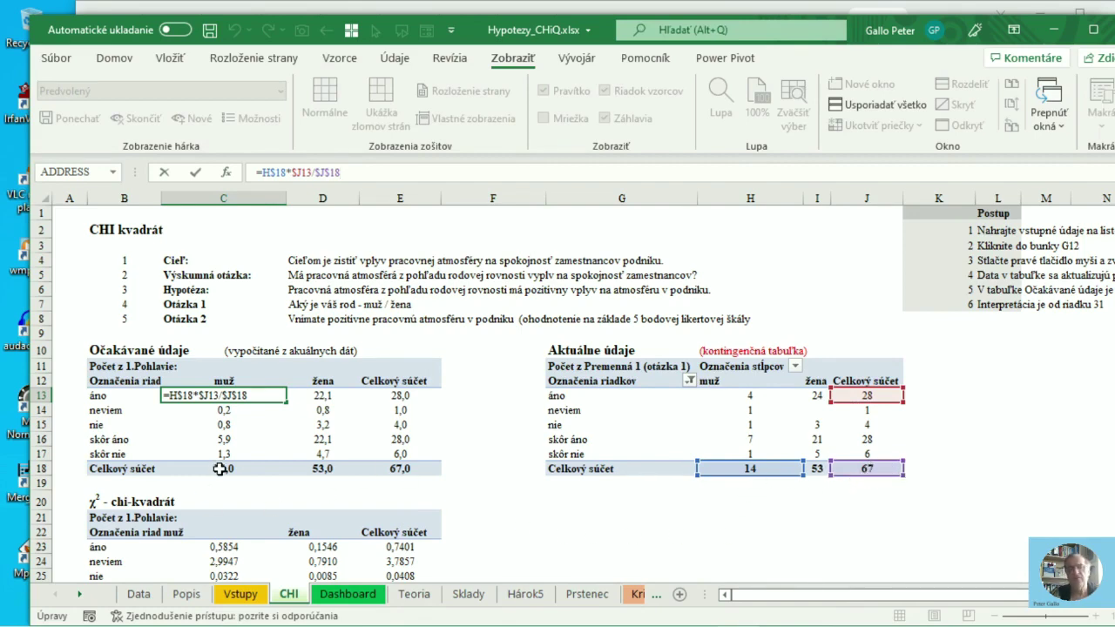
pyautogui.press('Return')
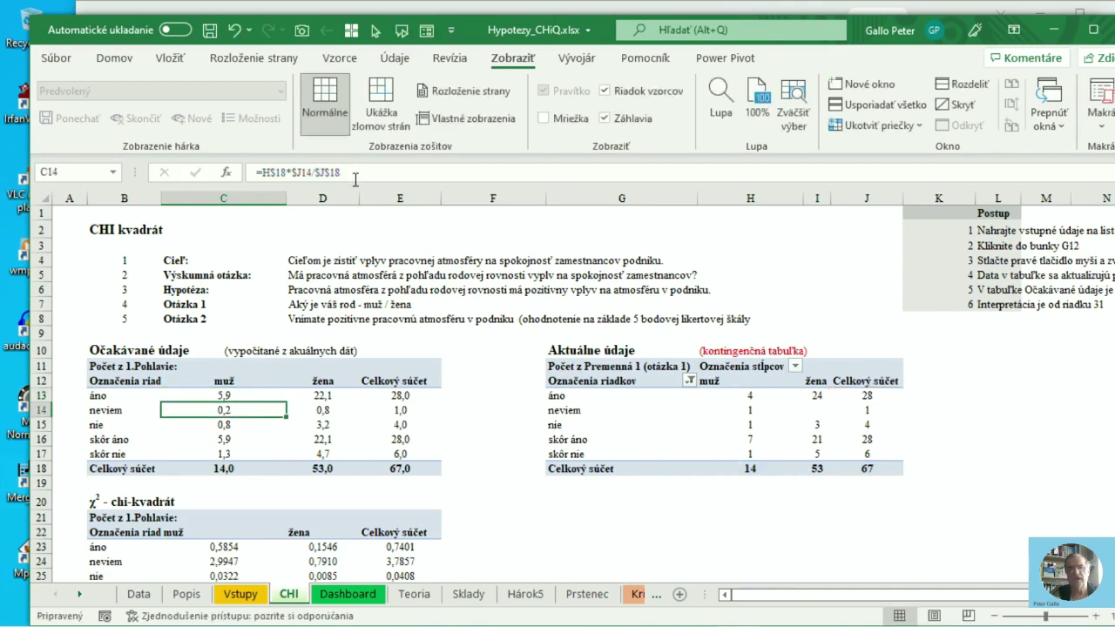
# Inspect the expected-value formula in C14 and the chi-square formula in C23, with the expected and actual cells it references.
pyautogui.click(356, 174)
pyautogui.press('Return')
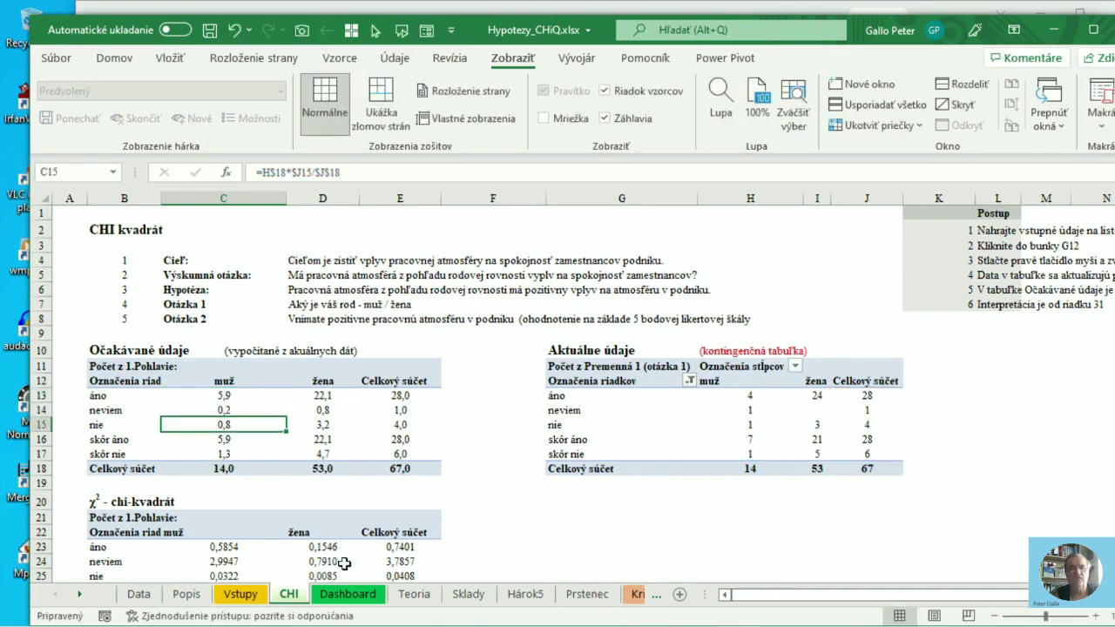
pyautogui.scroll(-2, 296, 460)
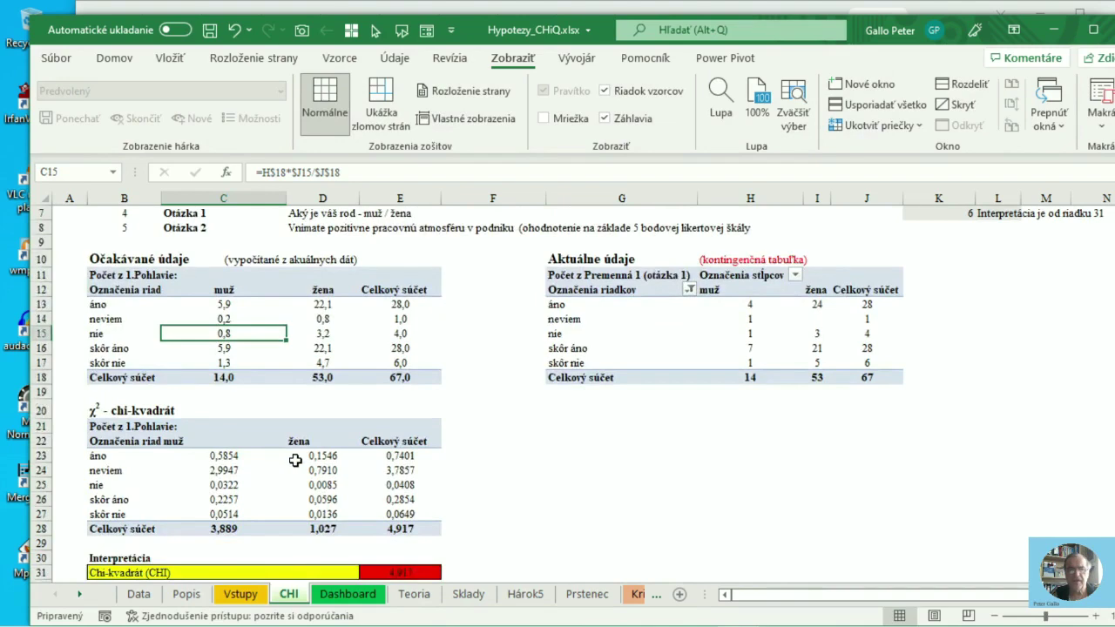
pyautogui.scroll(-2, 296, 460)
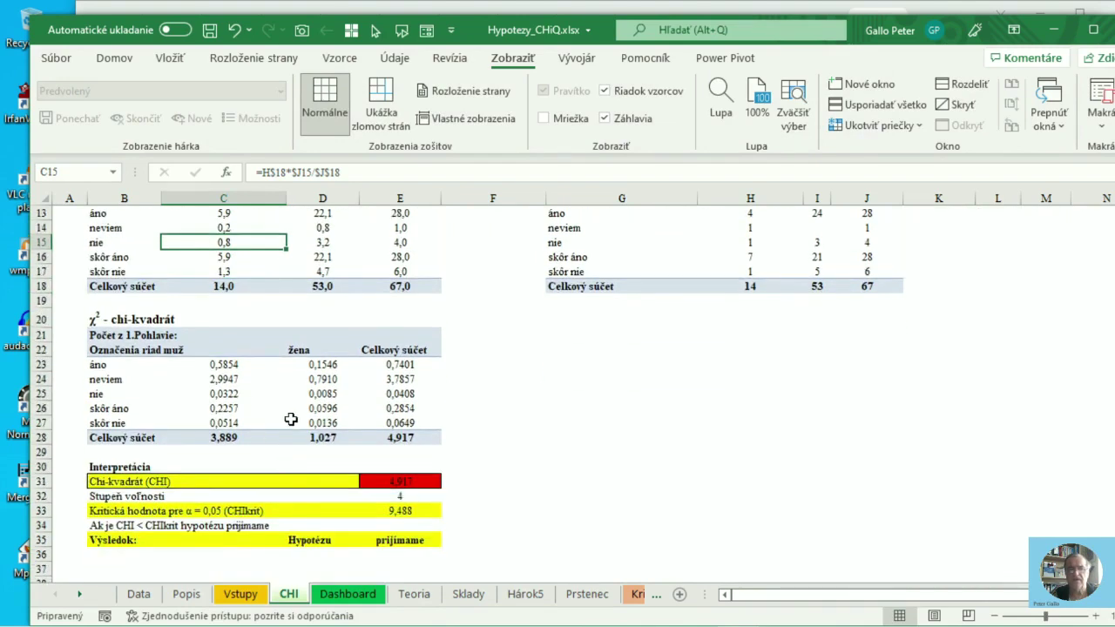
pyautogui.scroll(1, 210, 365)
pyautogui.click(225, 413)
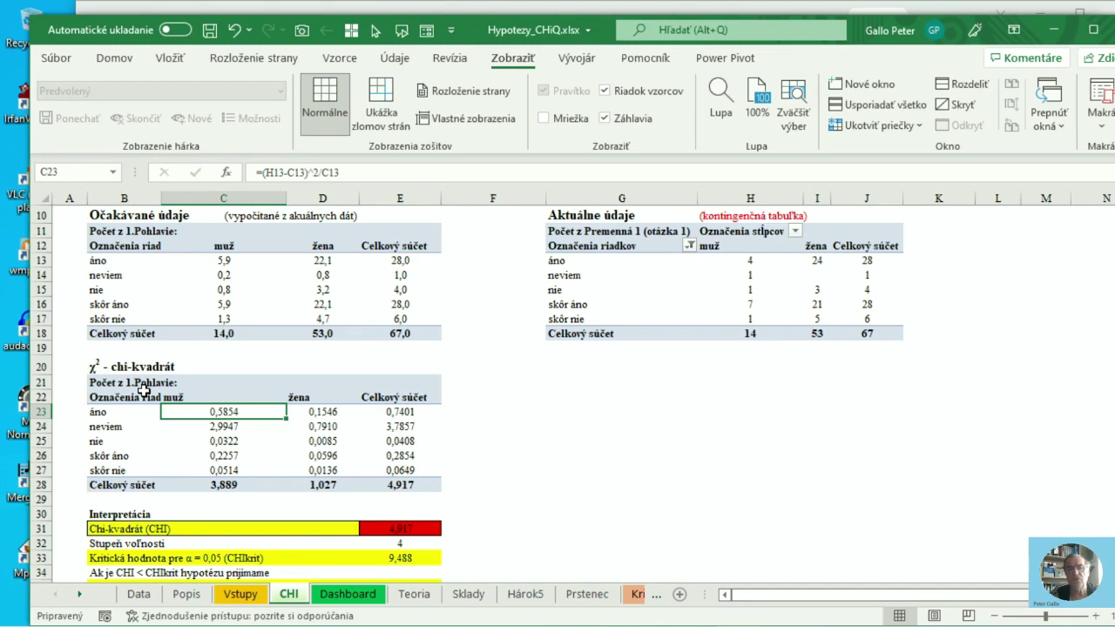
pyautogui.click(348, 175)
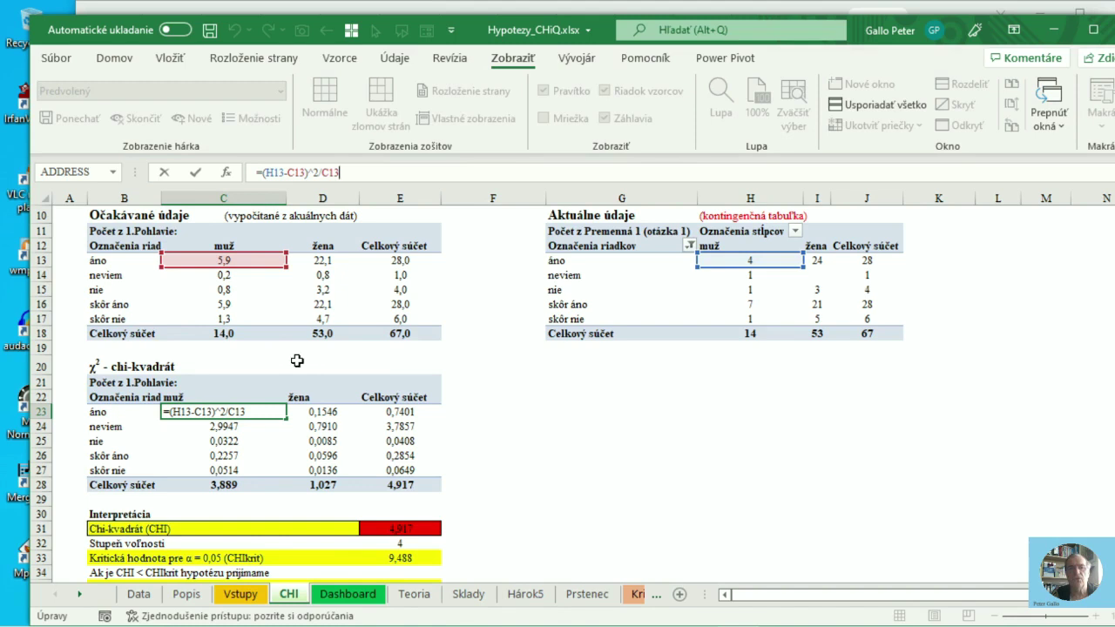
pyautogui.press('Return')
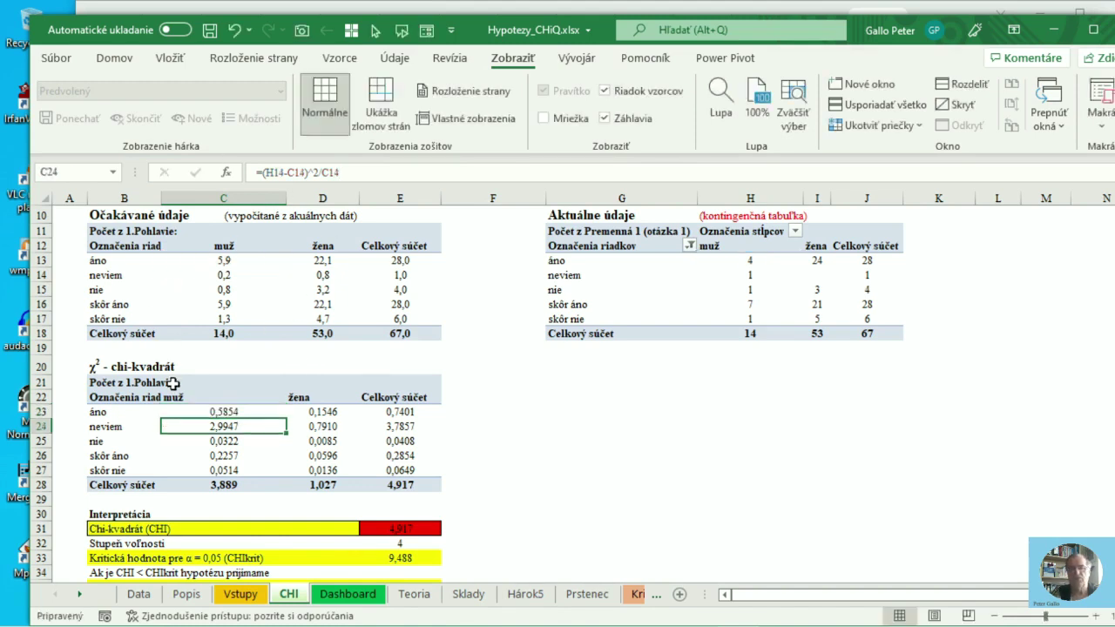
# Examine the Celkový súčet column of the chi-kvadrát table and the SUM formula in E28.
pyautogui.moveTo(395, 416); pyautogui.dragTo(397, 485)
pyautogui.click(397, 485)
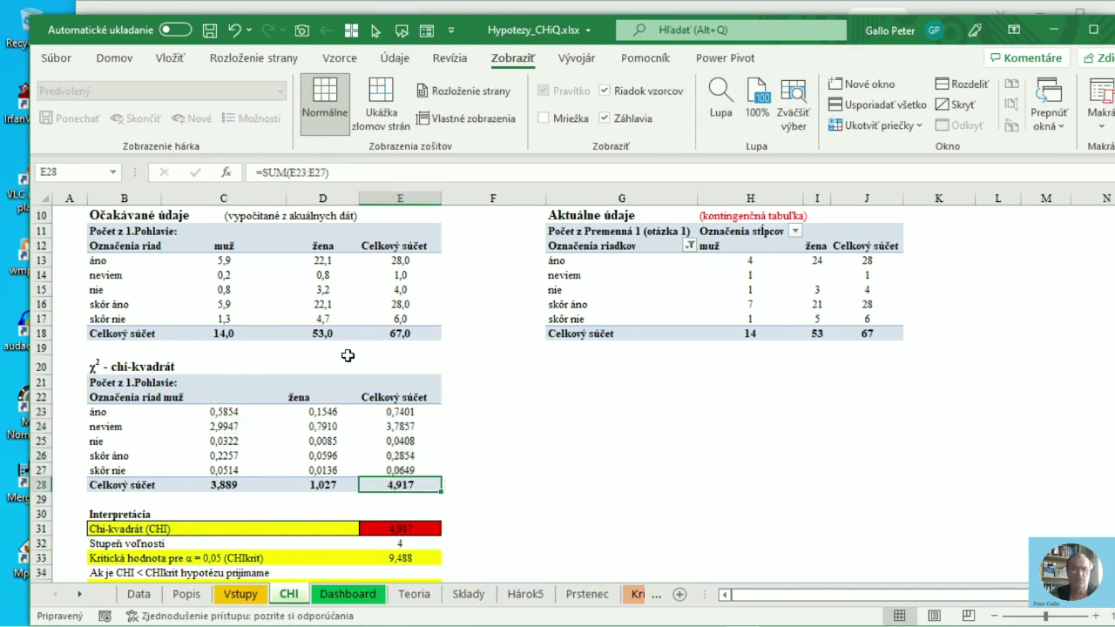
pyautogui.scroll(-2, 375, 357)
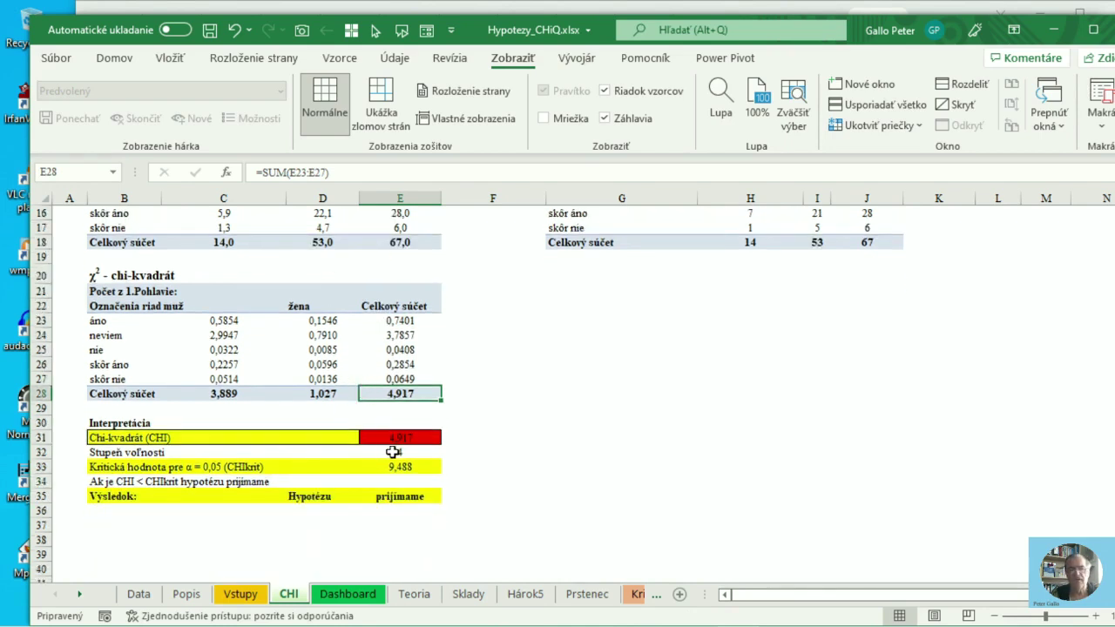
# Toggle bold formatting on cells E31 and C28 together.
pyautogui.click(395, 439)
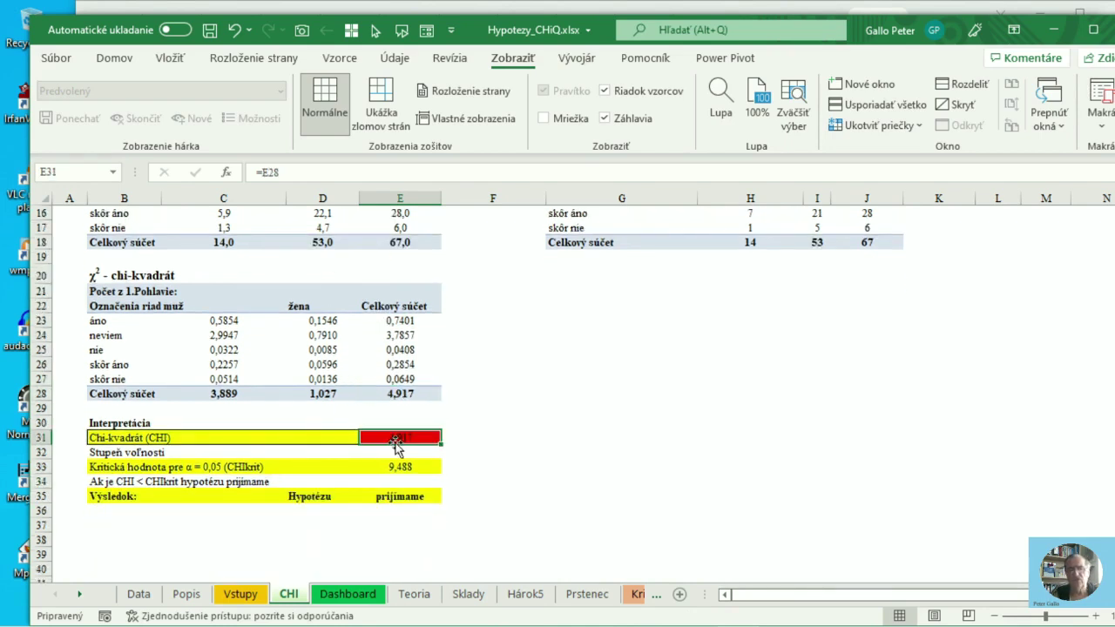
pyautogui.keyDown('ctrl'); pyautogui.click(284, 390); pyautogui.keyUp('ctrl')
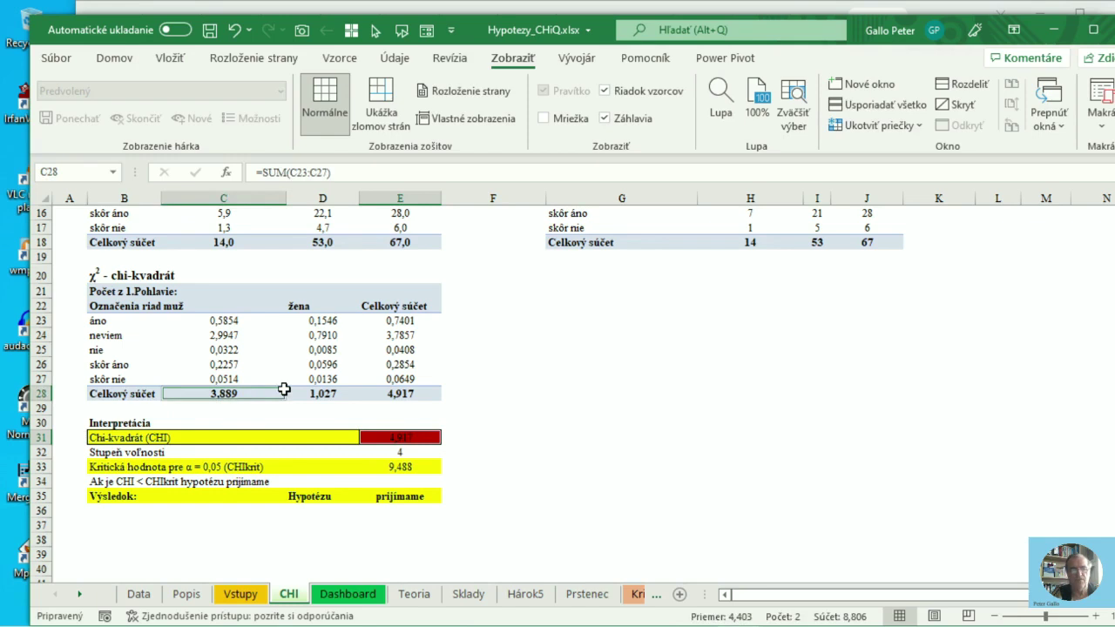
pyautogui.hotkey('ctrl', 'b')
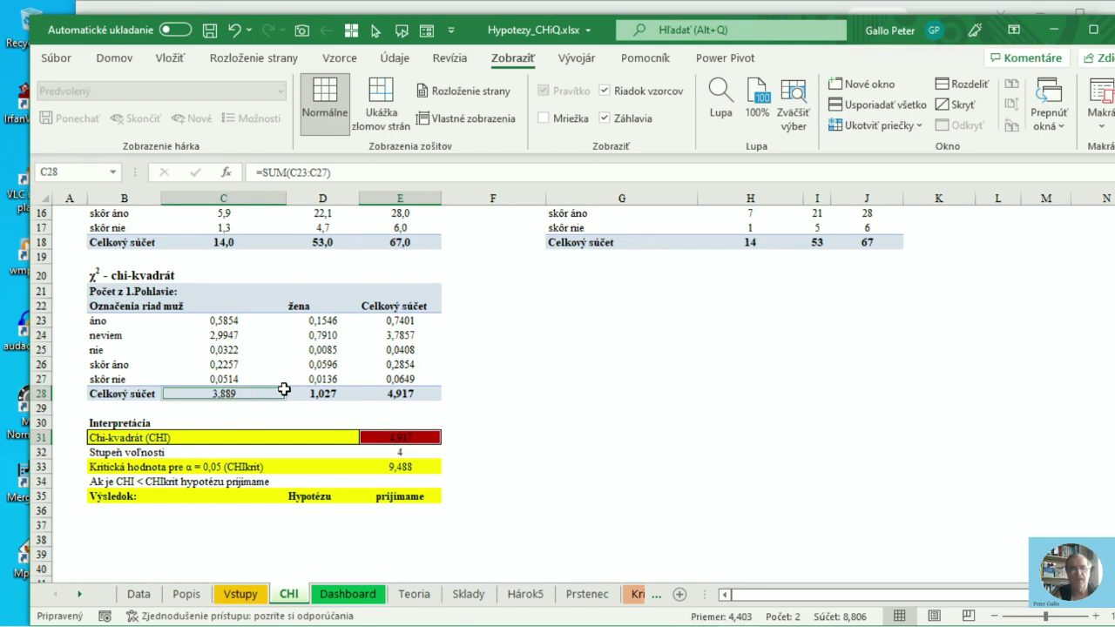
# Inspect the degrees-of-freedom formula in E32 and the ranges its COUNT functions reference in the Očakávané údaje table.
pyautogui.click(183, 450)
pyautogui.press('Right')
pyautogui.press('Right')
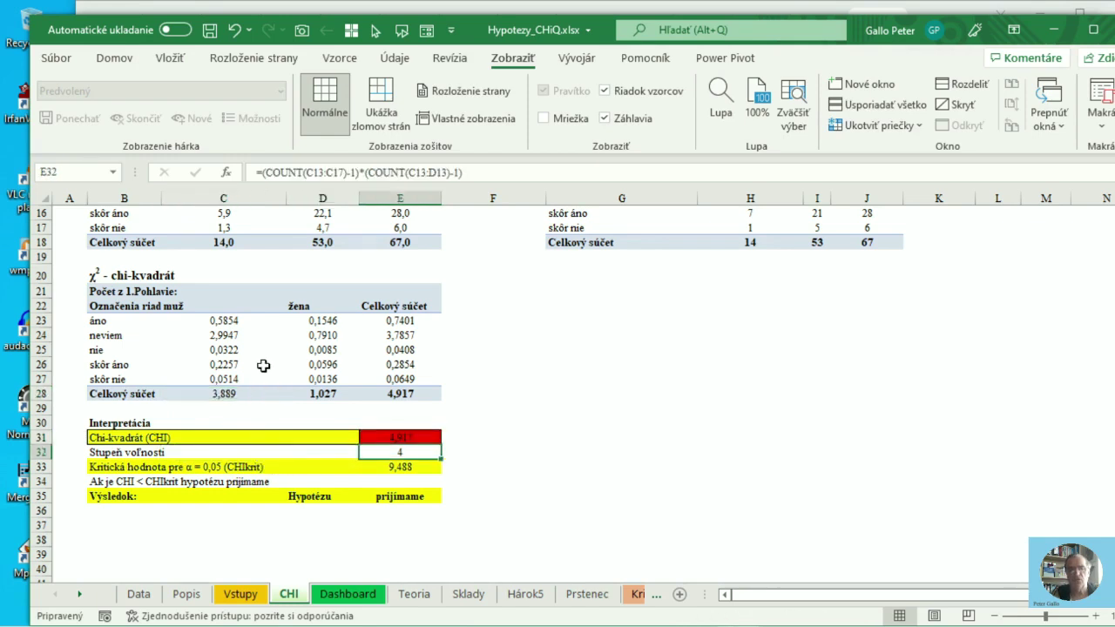
pyautogui.scroll(2, 261, 366)
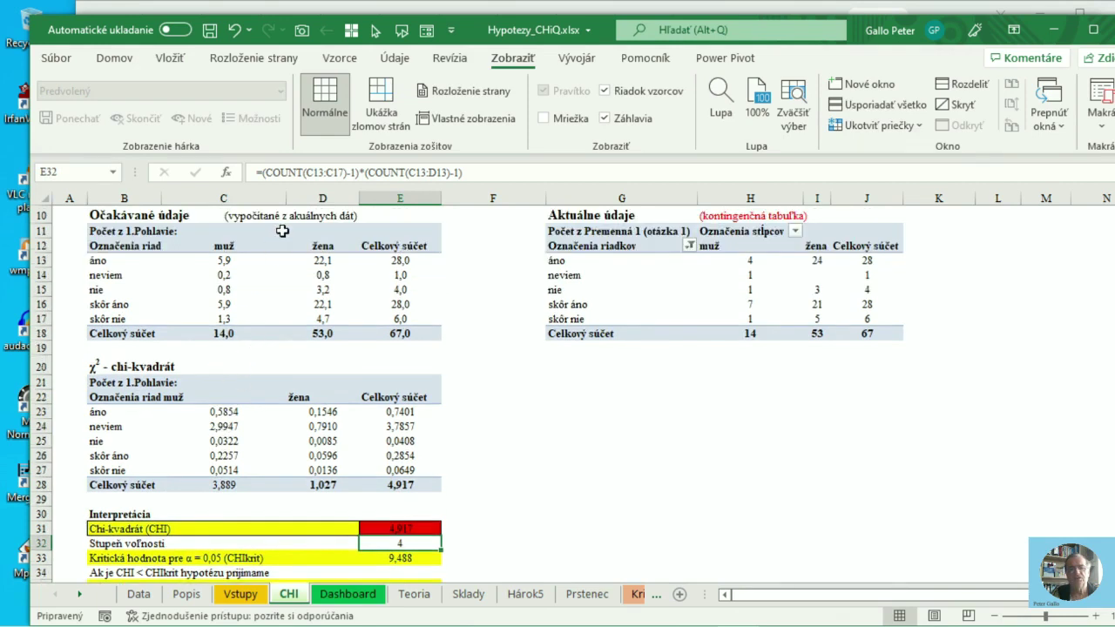
pyautogui.click(332, 172)
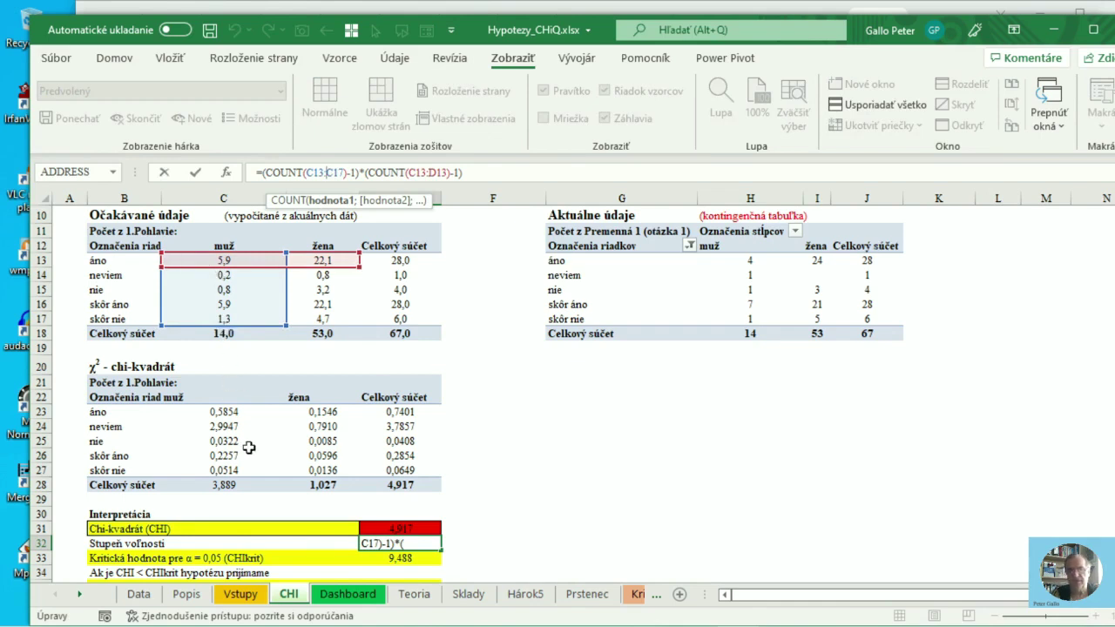
pyautogui.press('Return')
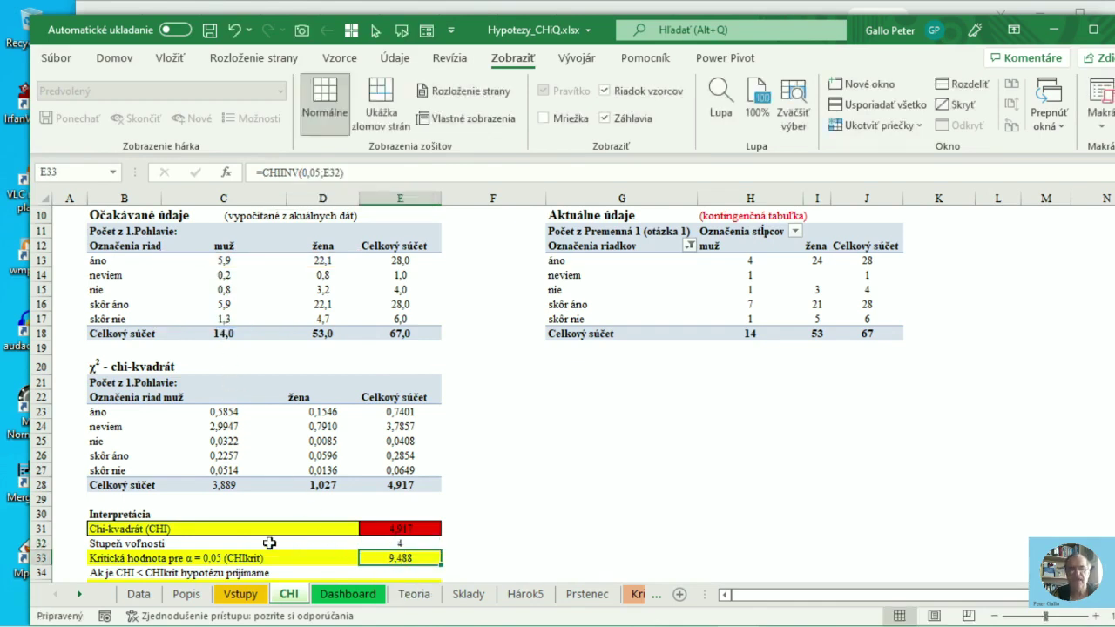
# Inspect the CHIINV critical-value formula in E33 and the degrees-of-freedom cell it references.
pyautogui.scroll(-1, 353, 551)
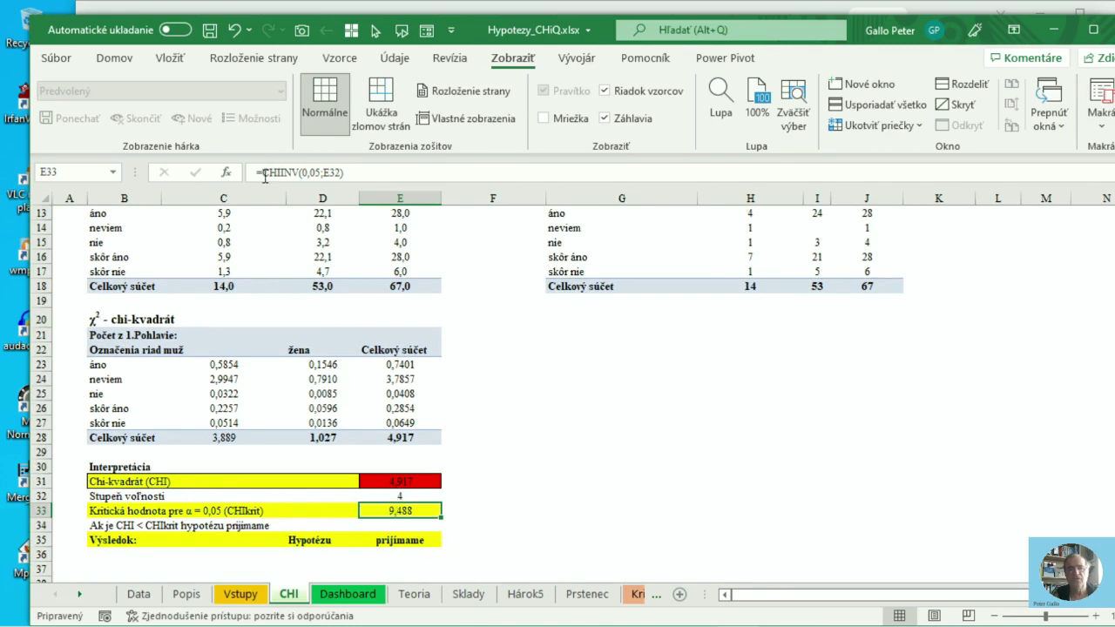
pyautogui.click(328, 173)
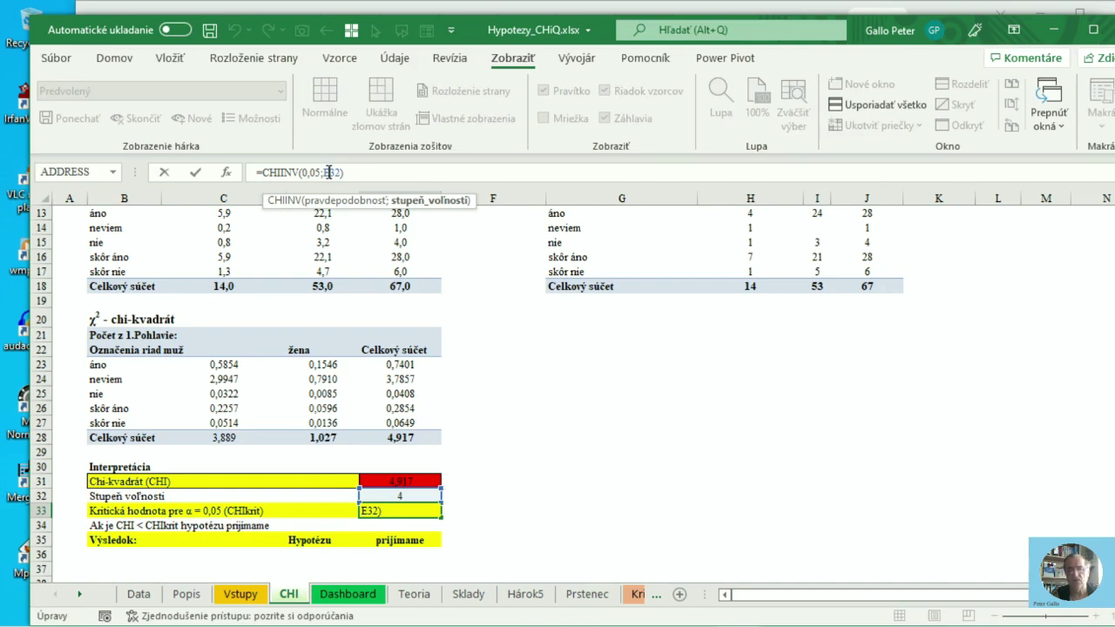
pyautogui.press('Return')
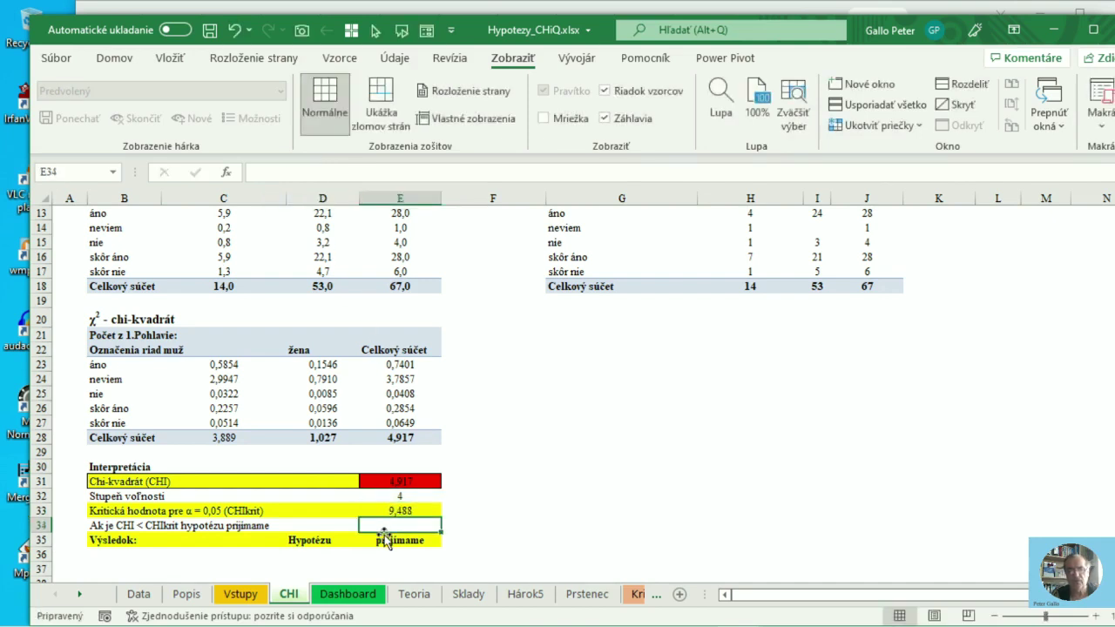
# Compare the critical value in E33 with the chi-square value in E31 and check the IF decision formula in E35.
pyautogui.click(400, 509)
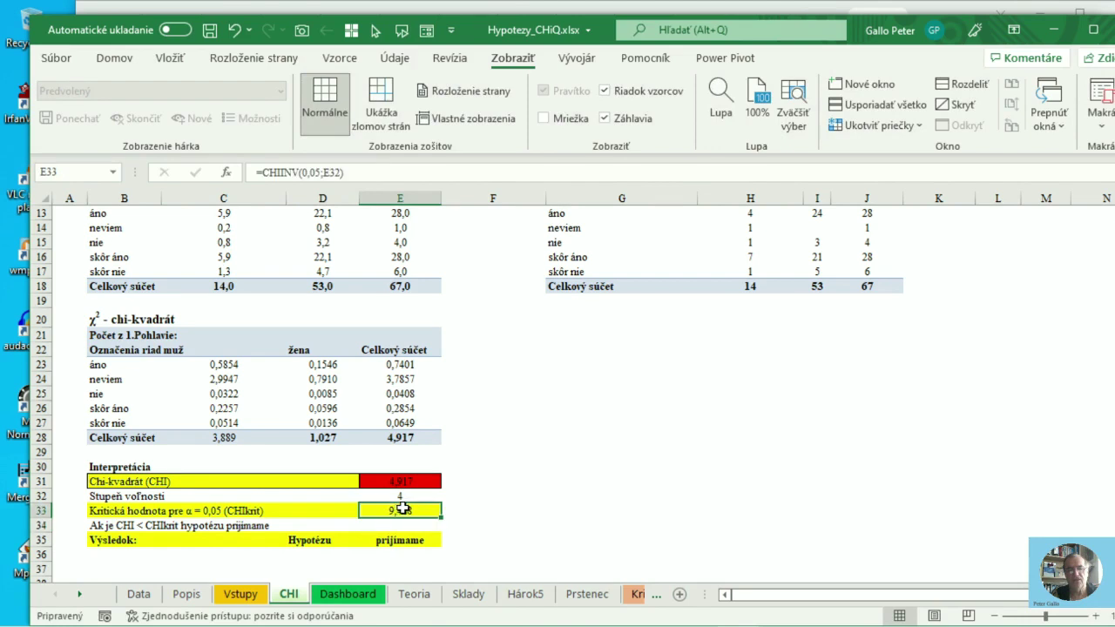
pyautogui.click(385, 484)
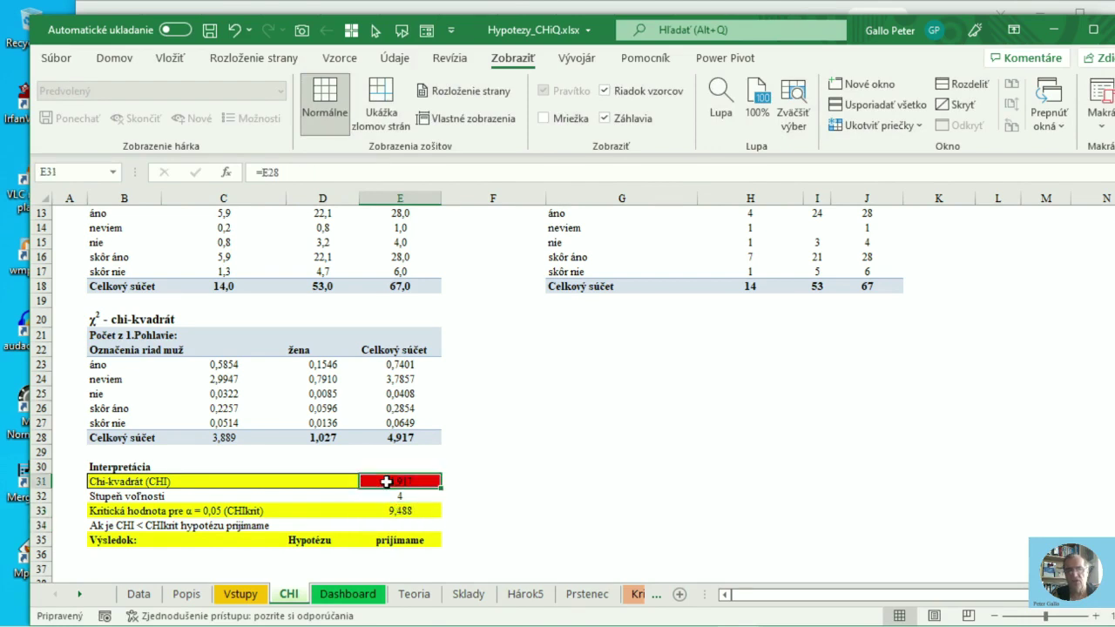
pyautogui.click(389, 541)
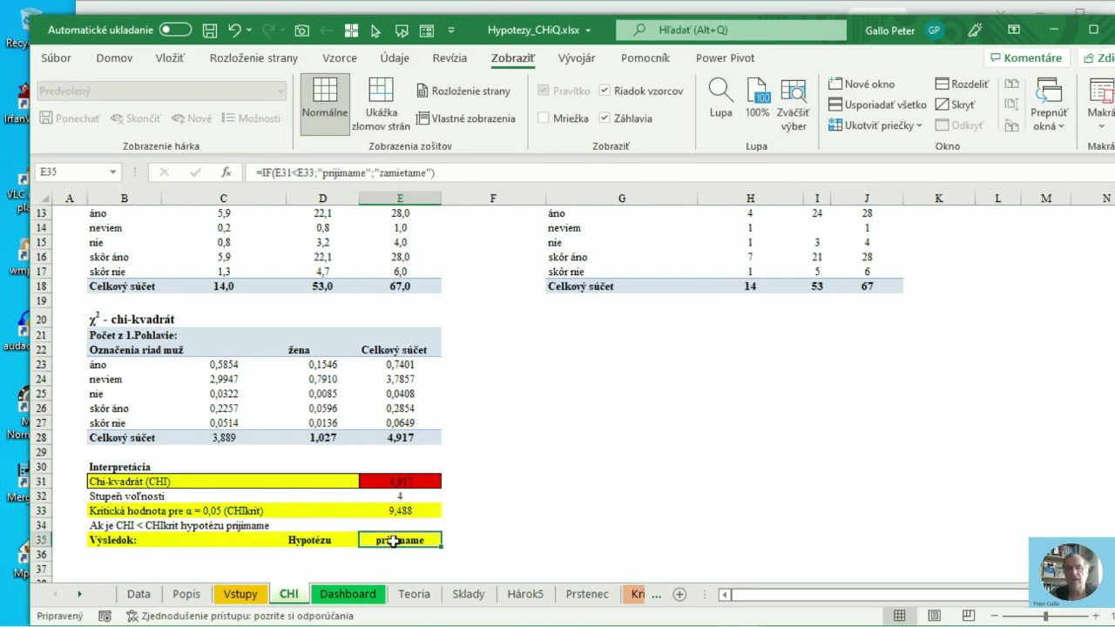
# Autofit the widths of columns L and K, which hold the Postup instructions, and select the instruction in L5.
pyautogui.scroll(4, 665, 438)
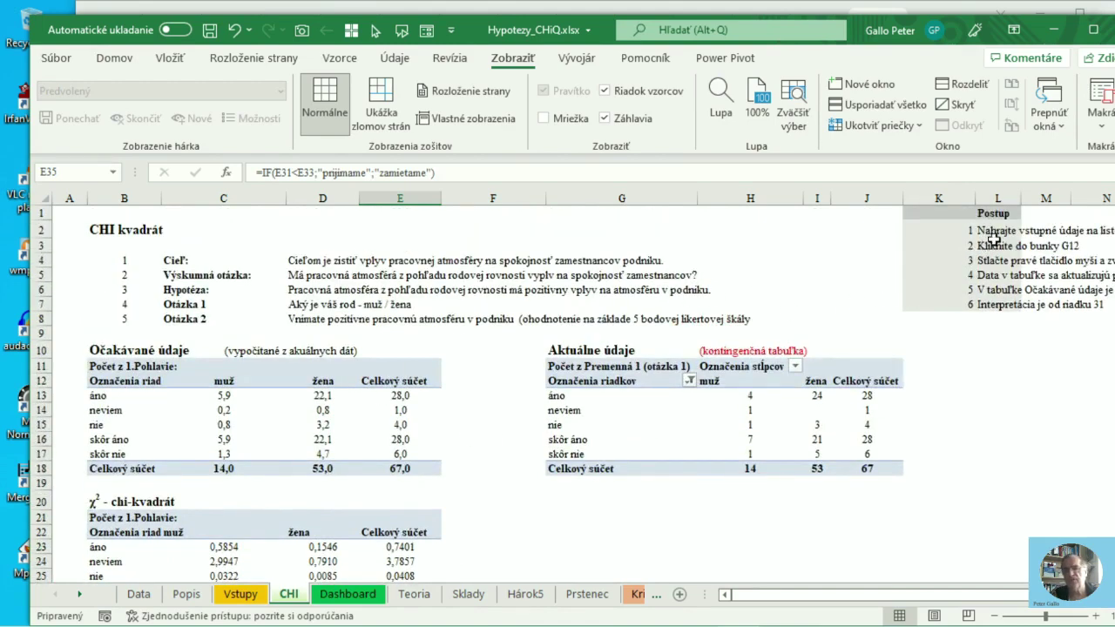
pyautogui.doubleClick(1023, 200)
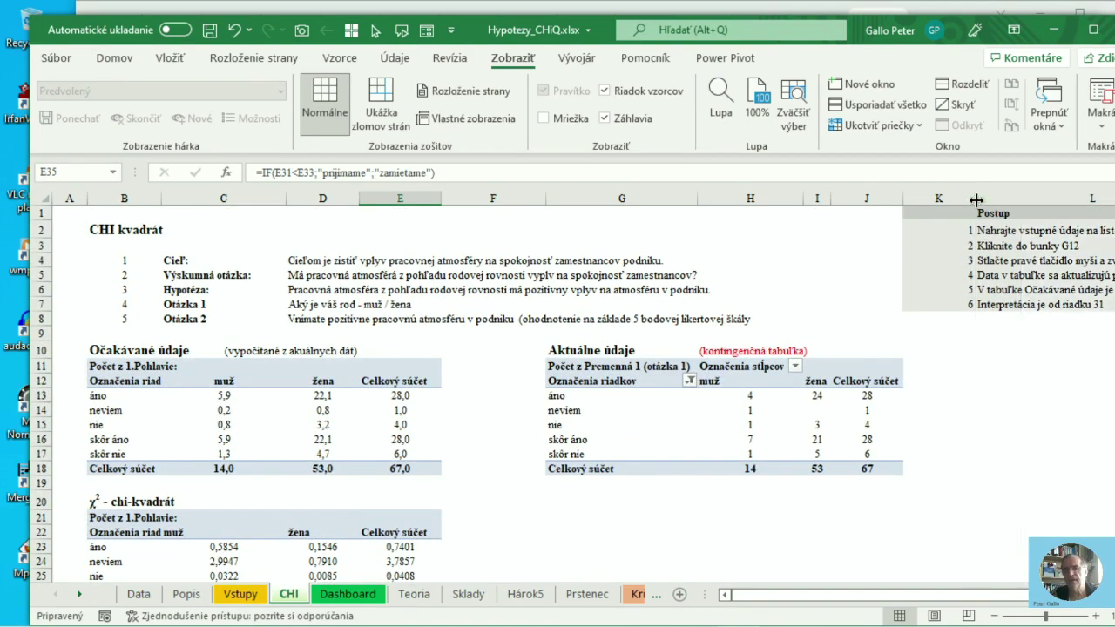
pyautogui.doubleClick(975, 199)
pyautogui.click(964, 274)
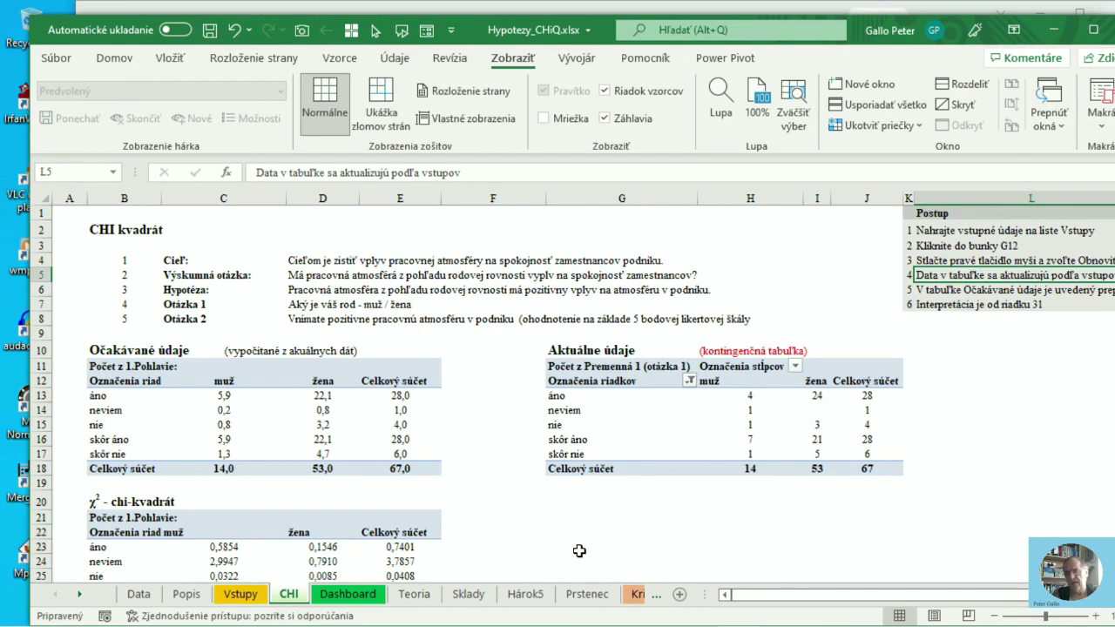
# Switch to the Dashboard sheet and collapse the ribbon to make room for it.
pyautogui.click(348, 595)
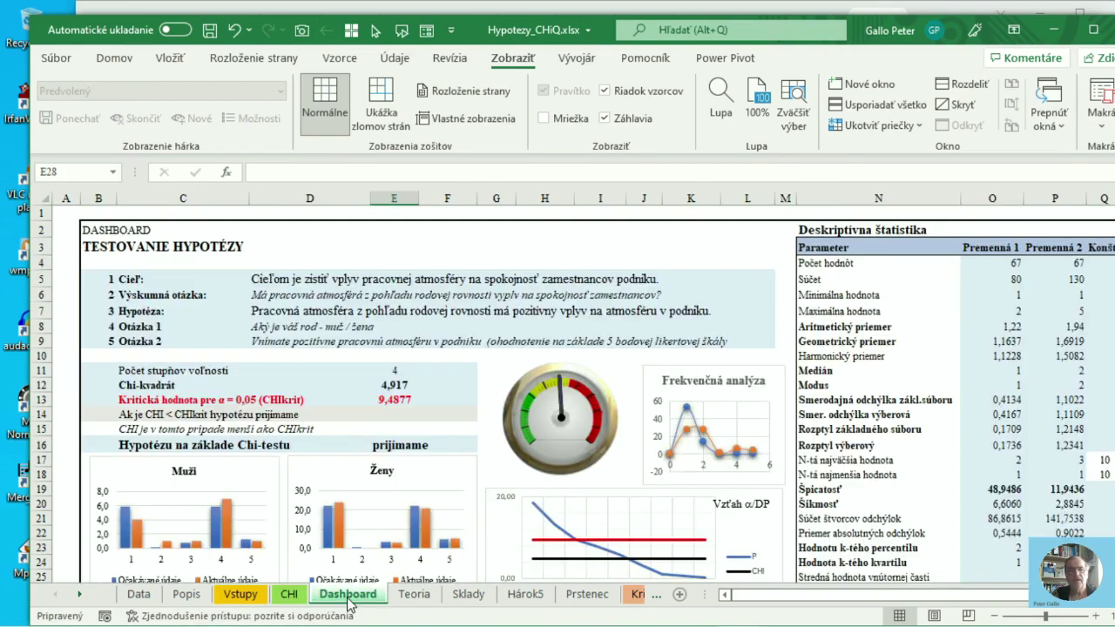
pyautogui.rightClick(115, 33)
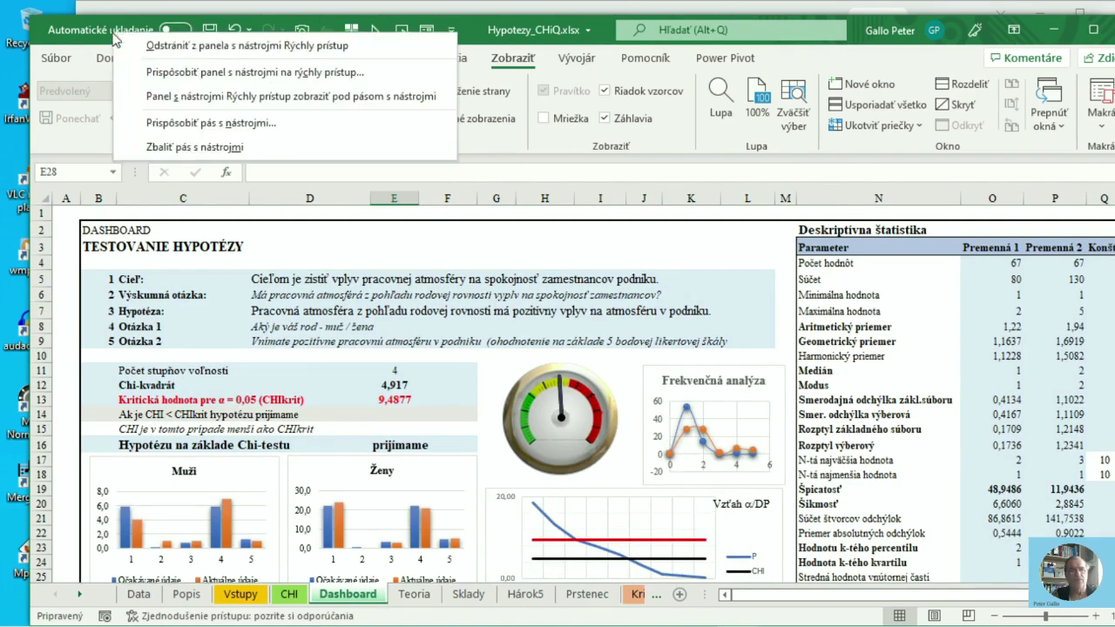
pyautogui.click(173, 146)
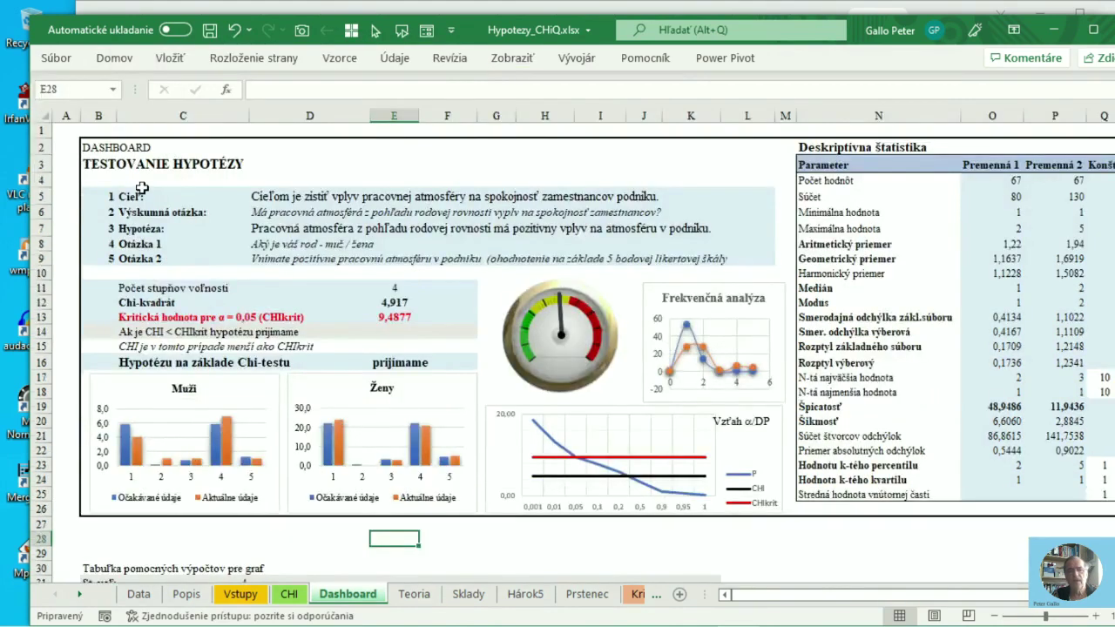
# Survey the dashboard range from B2 to Q26 and check the Vstupy sheet references in C5 to C9.
pyautogui.moveTo(95, 149); pyautogui.dragTo(1113, 510)
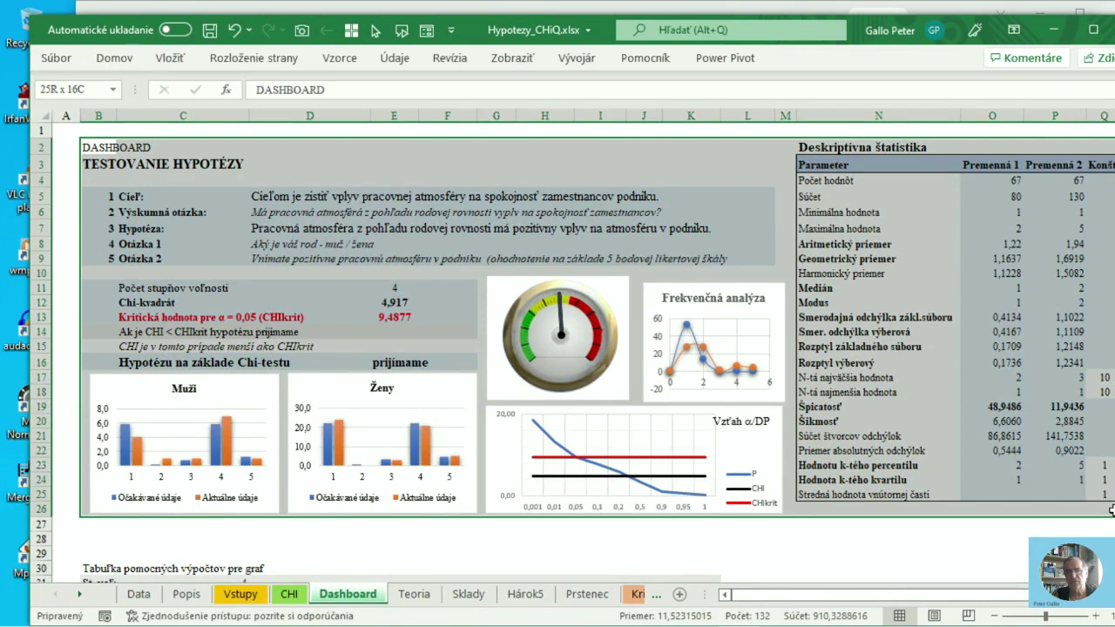
pyautogui.click(284, 538)
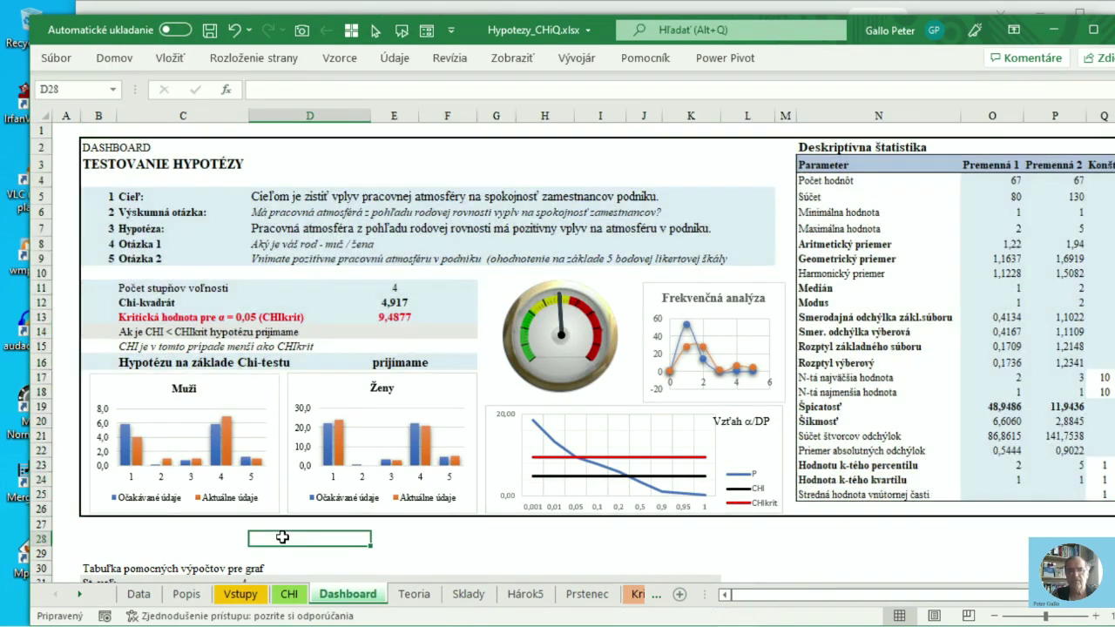
pyautogui.click(122, 169)
pyautogui.click(160, 197)
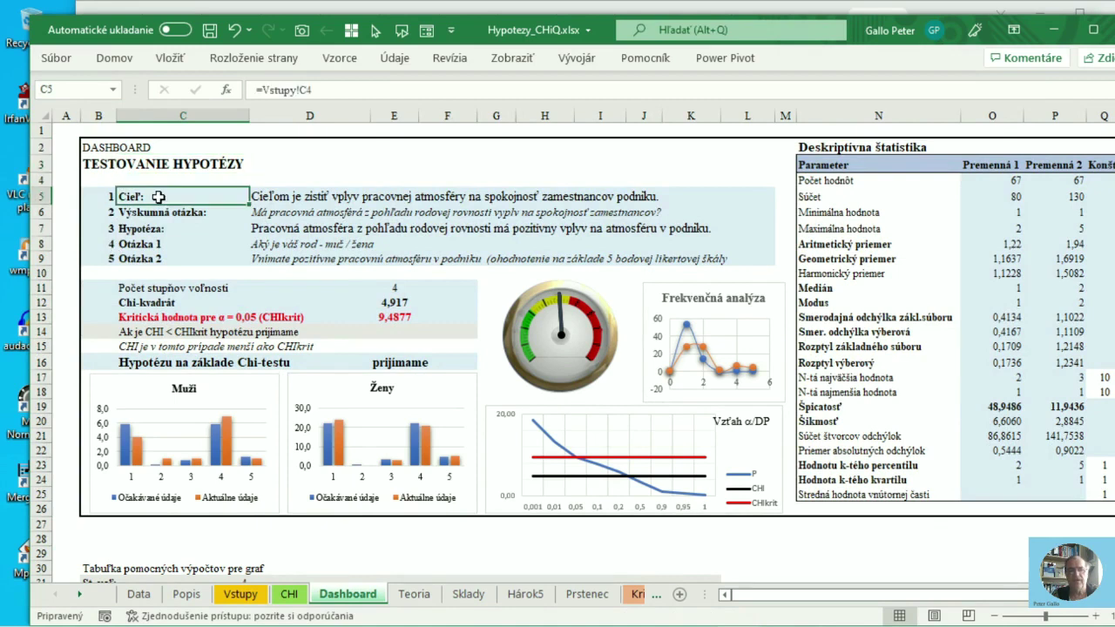
pyautogui.press('Down')
pyautogui.press('Down')
pyautogui.press('Down')
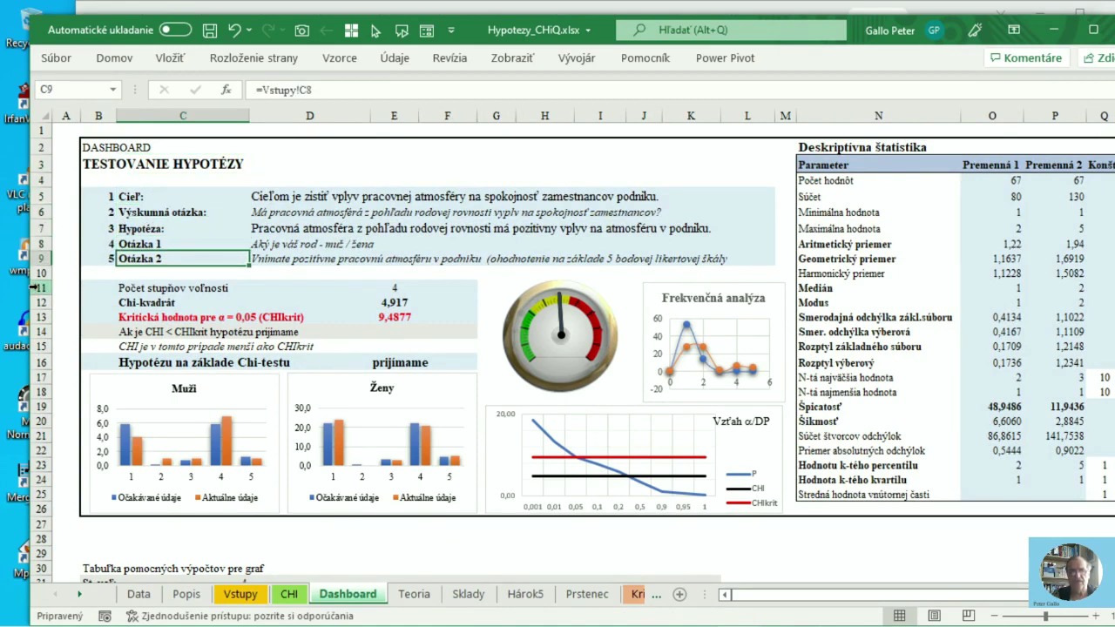
# Check the CHI sheet references behind the test results in E11 to E13 and E16, and select the gauge graphic.
pyautogui.click(380, 291)
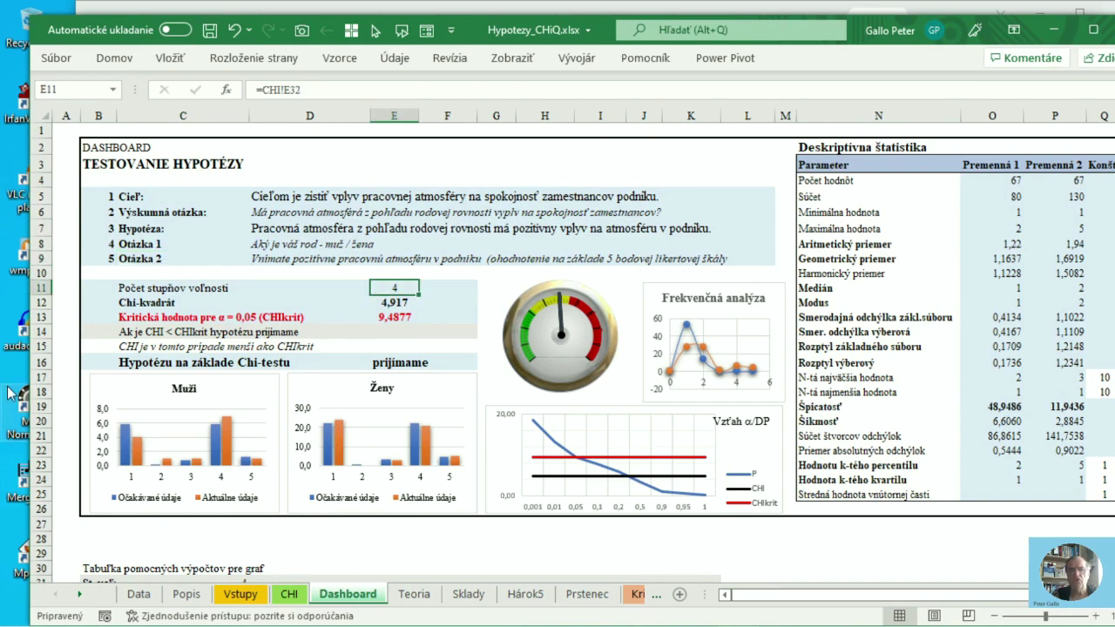
pyautogui.press('Down')
pyautogui.press('Down')
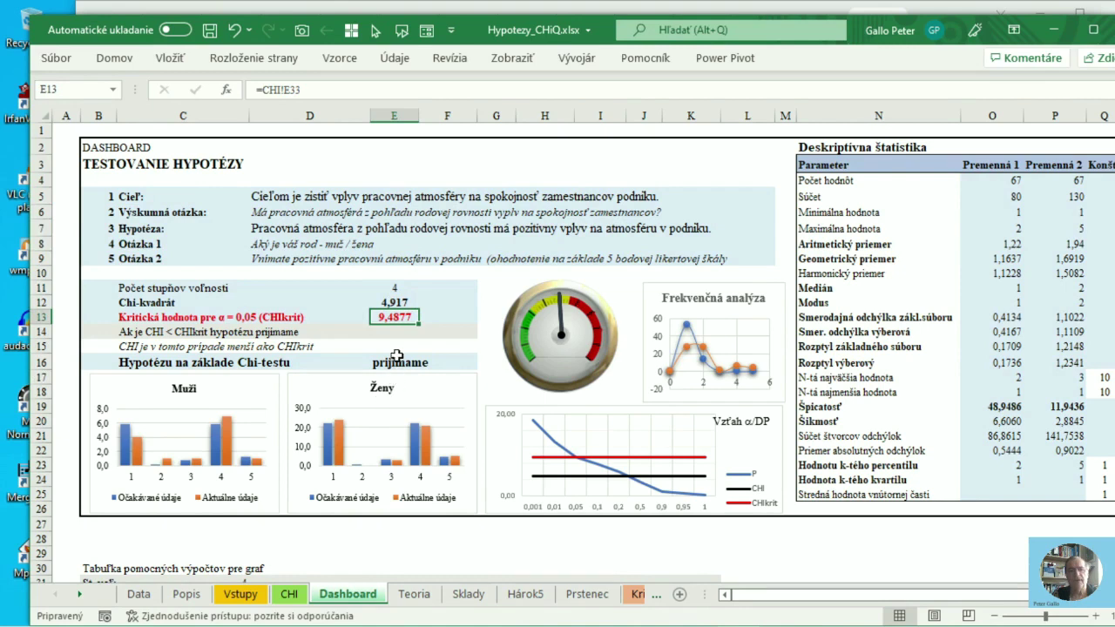
pyautogui.click(376, 364)
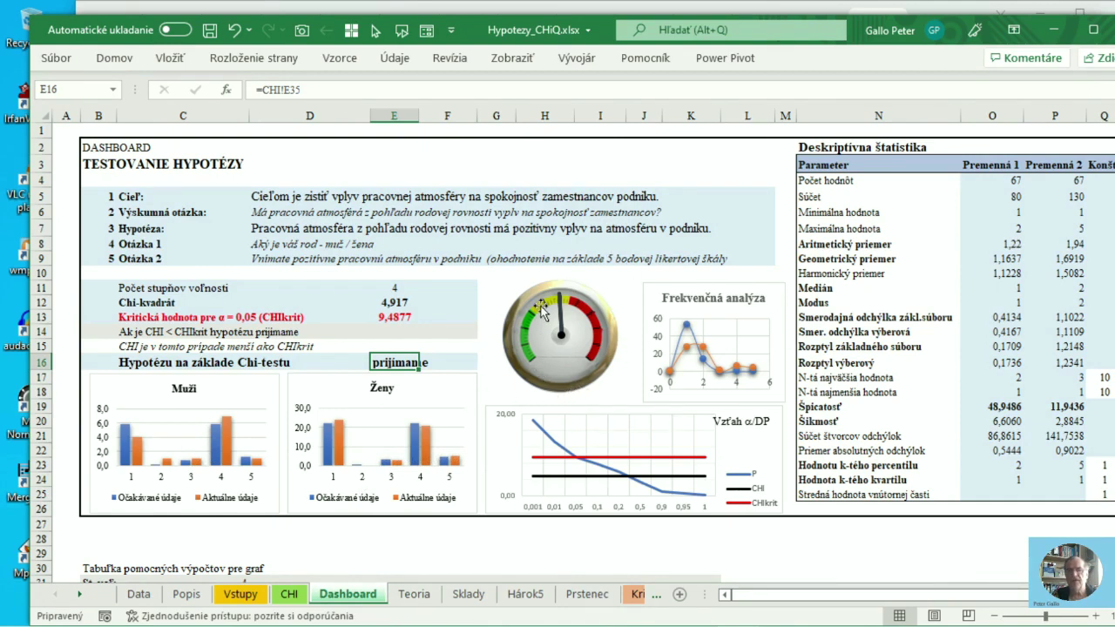
pyautogui.click(554, 386)
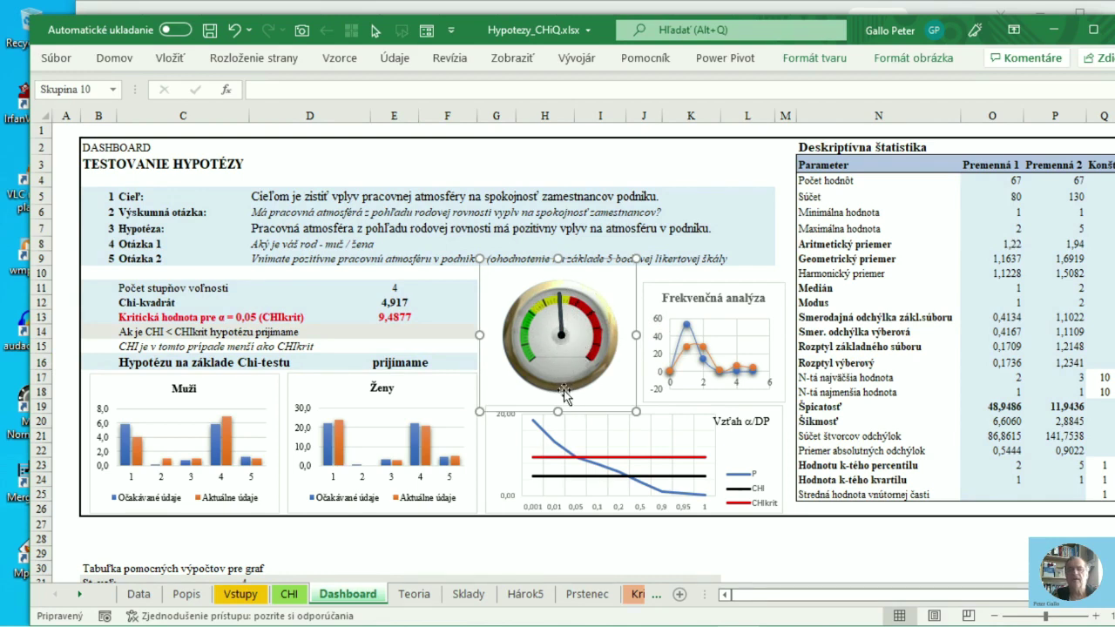
# Deselect the gauge graphic and examine the Deskriptívna štatistika table in N2 to Q25, including the Maximálna hodnota parameter in N7.
pyautogui.moveTo(566, 309)
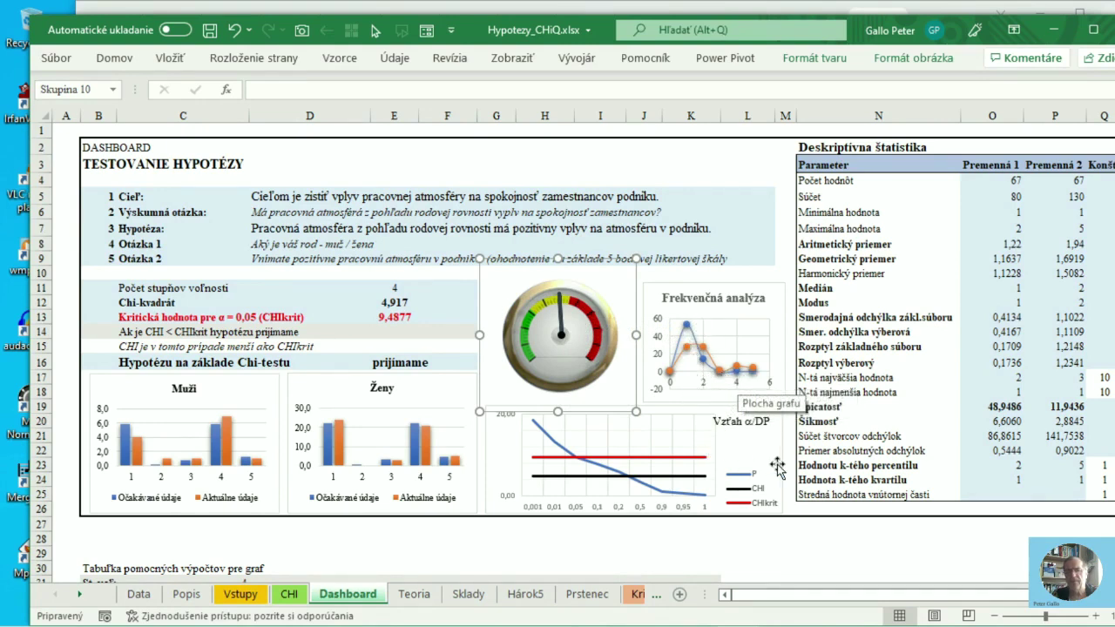
pyautogui.click(540, 540)
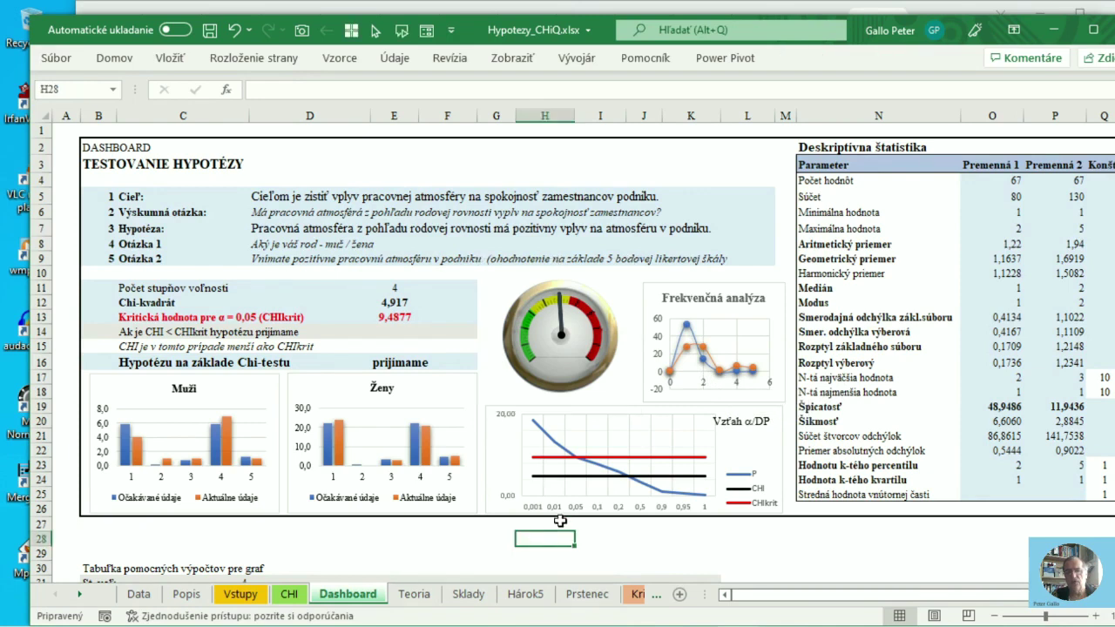
pyautogui.moveTo(596, 482)
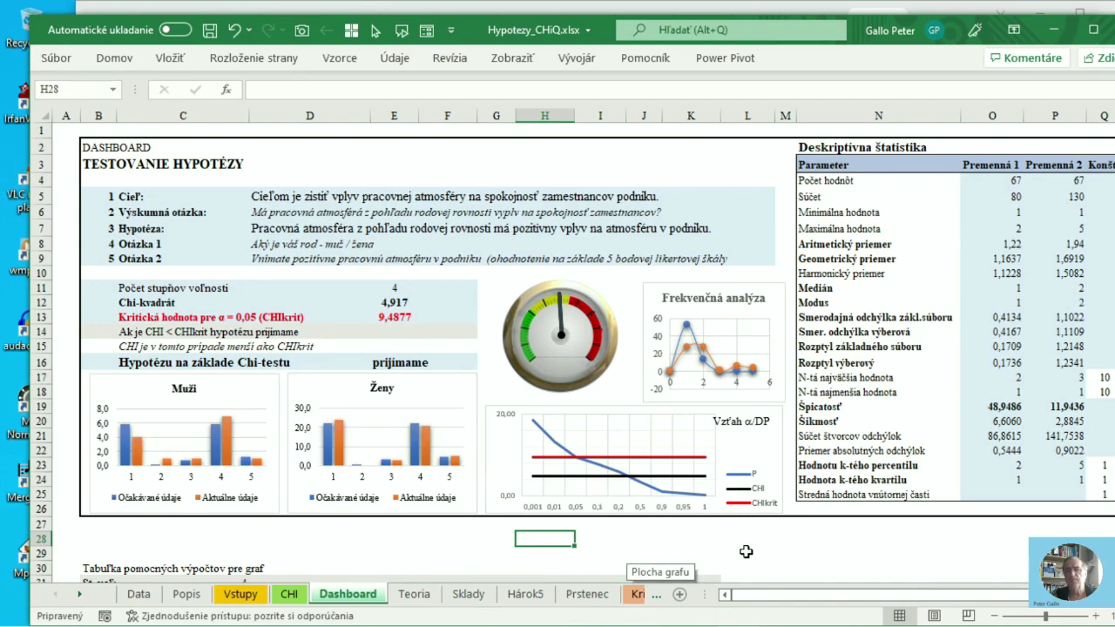
pyautogui.moveTo(814, 150); pyautogui.dragTo(1105, 497)
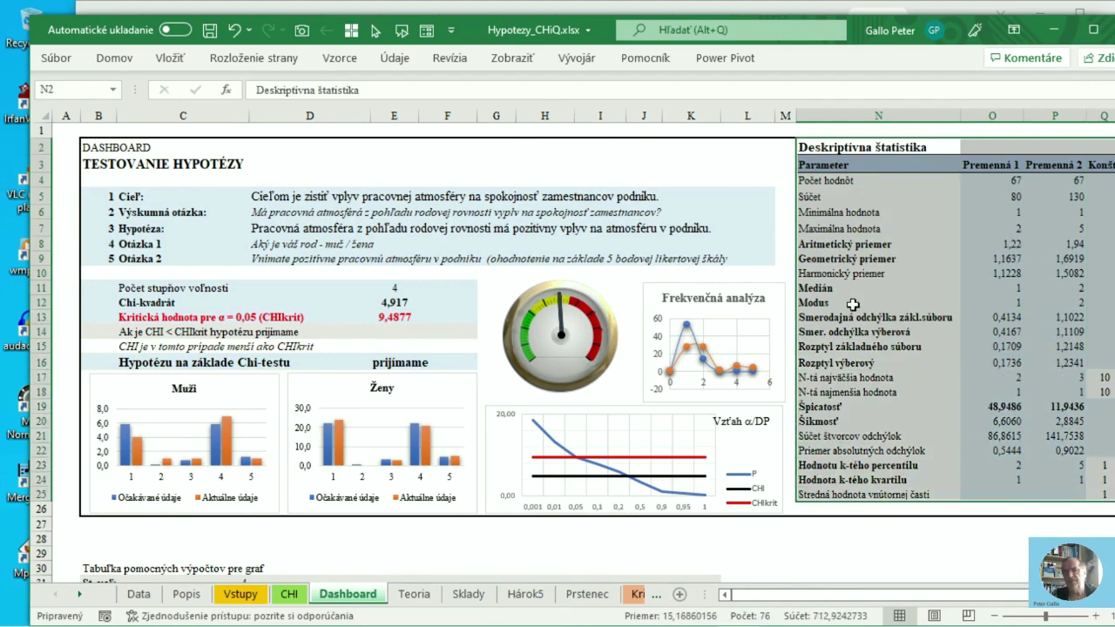
pyautogui.click(857, 231)
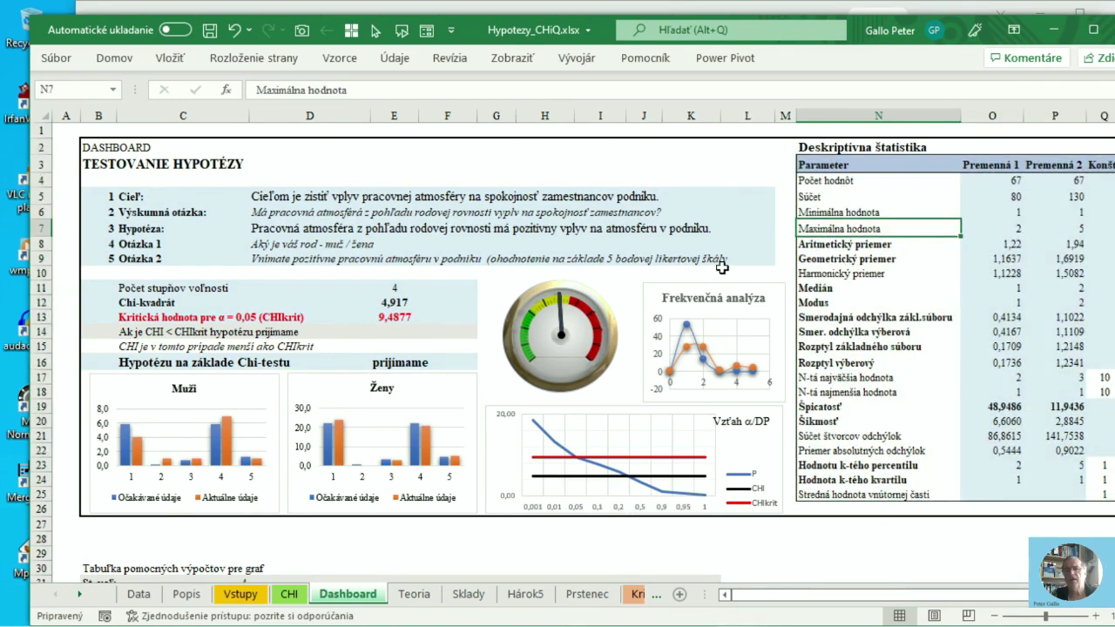
# Survey the hypothesis-testing block from B2 to M26 and check the CHI sheet reference behind the verdict in E16.
pyautogui.moveTo(105, 148); pyautogui.dragTo(779, 513)
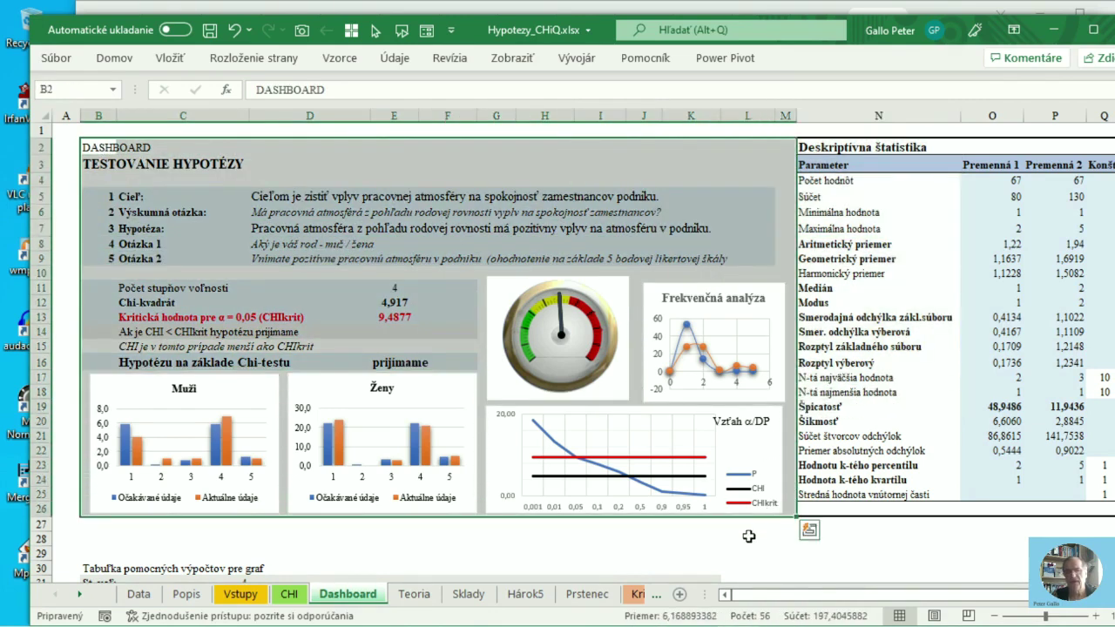
pyautogui.click(472, 541)
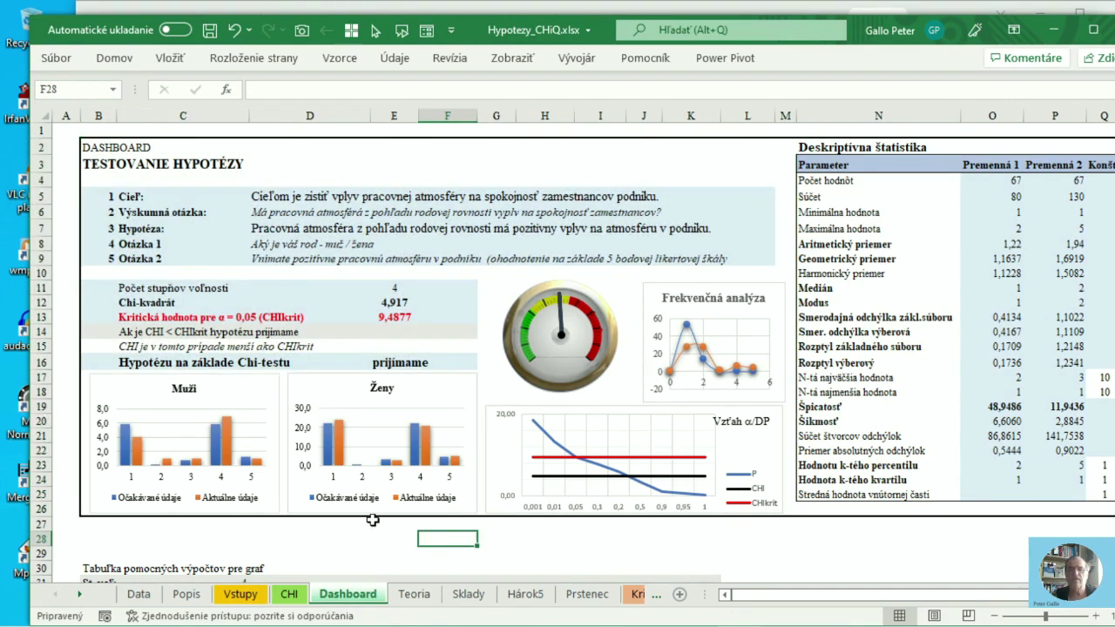
pyautogui.click(381, 361)
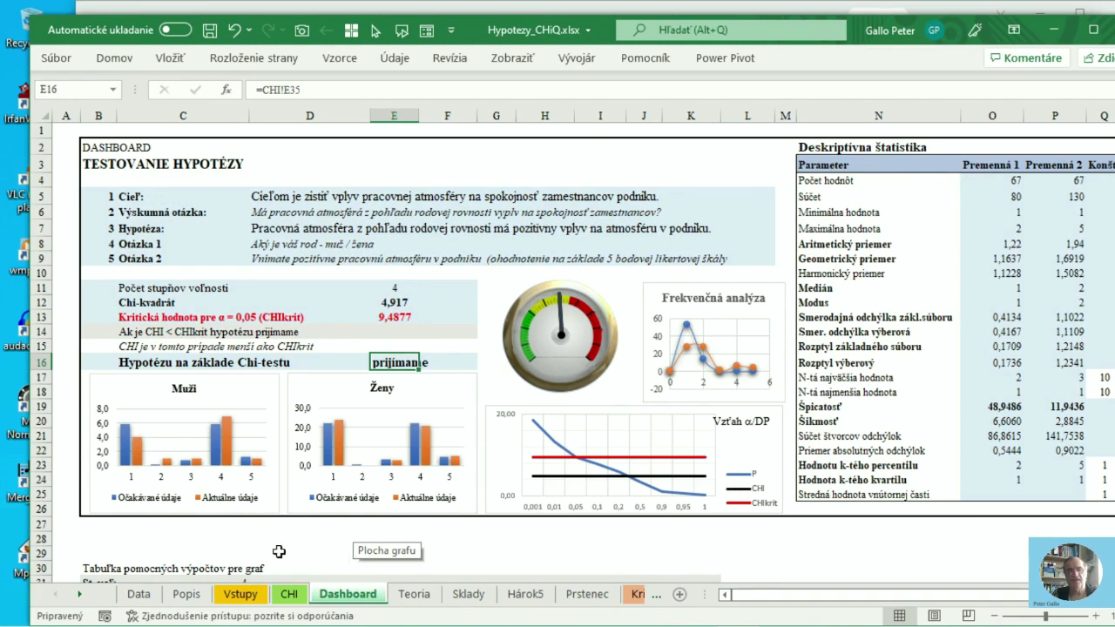
pyautogui.click(123, 272)
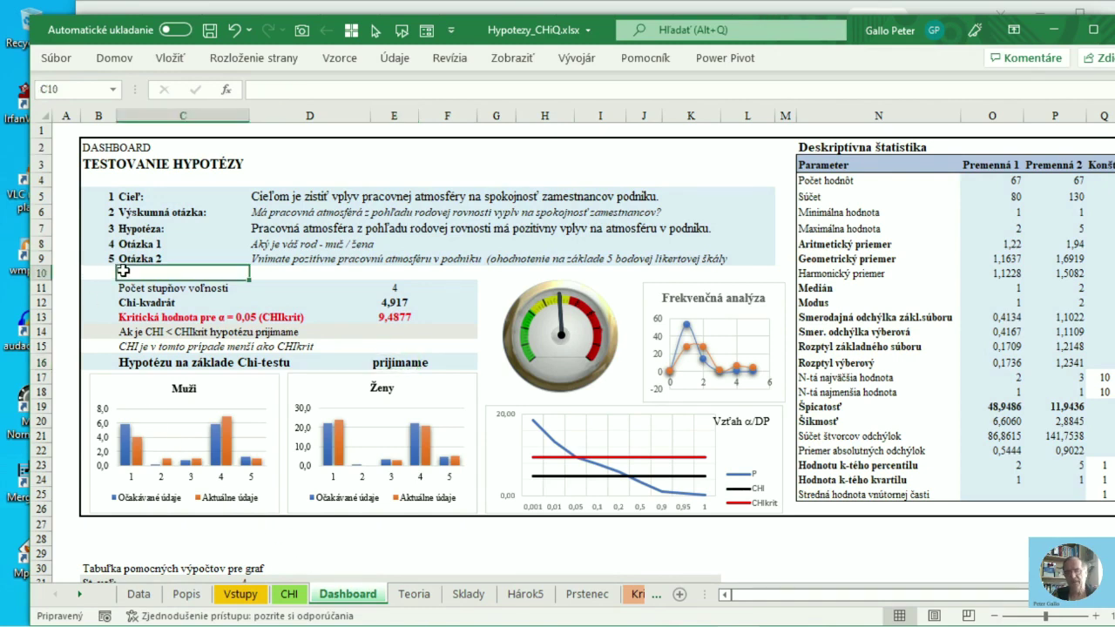
pyautogui.click(193, 544)
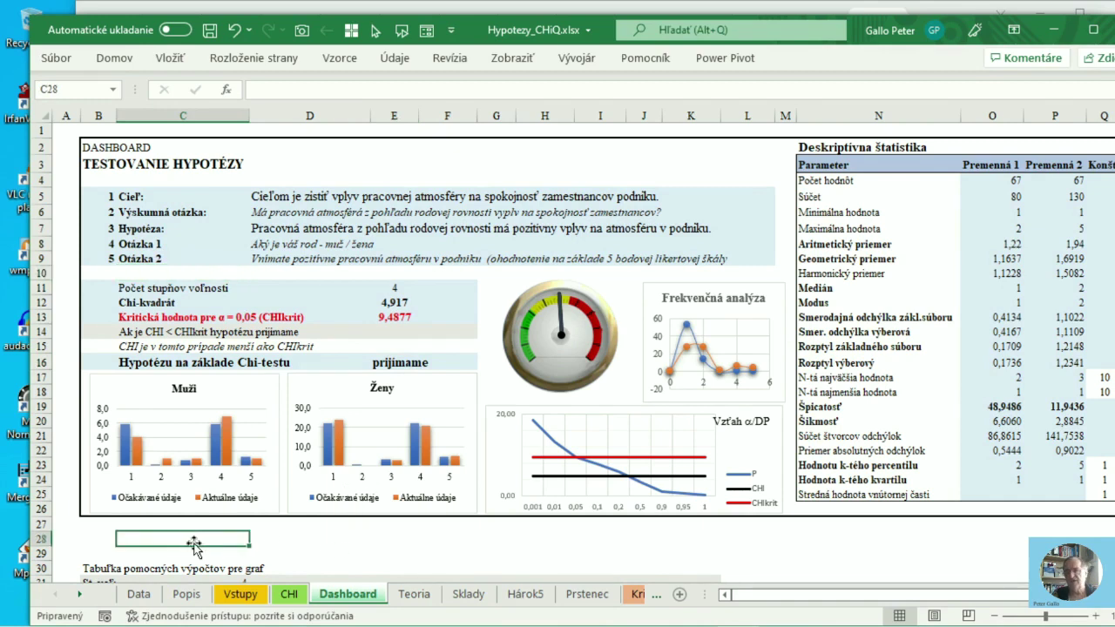